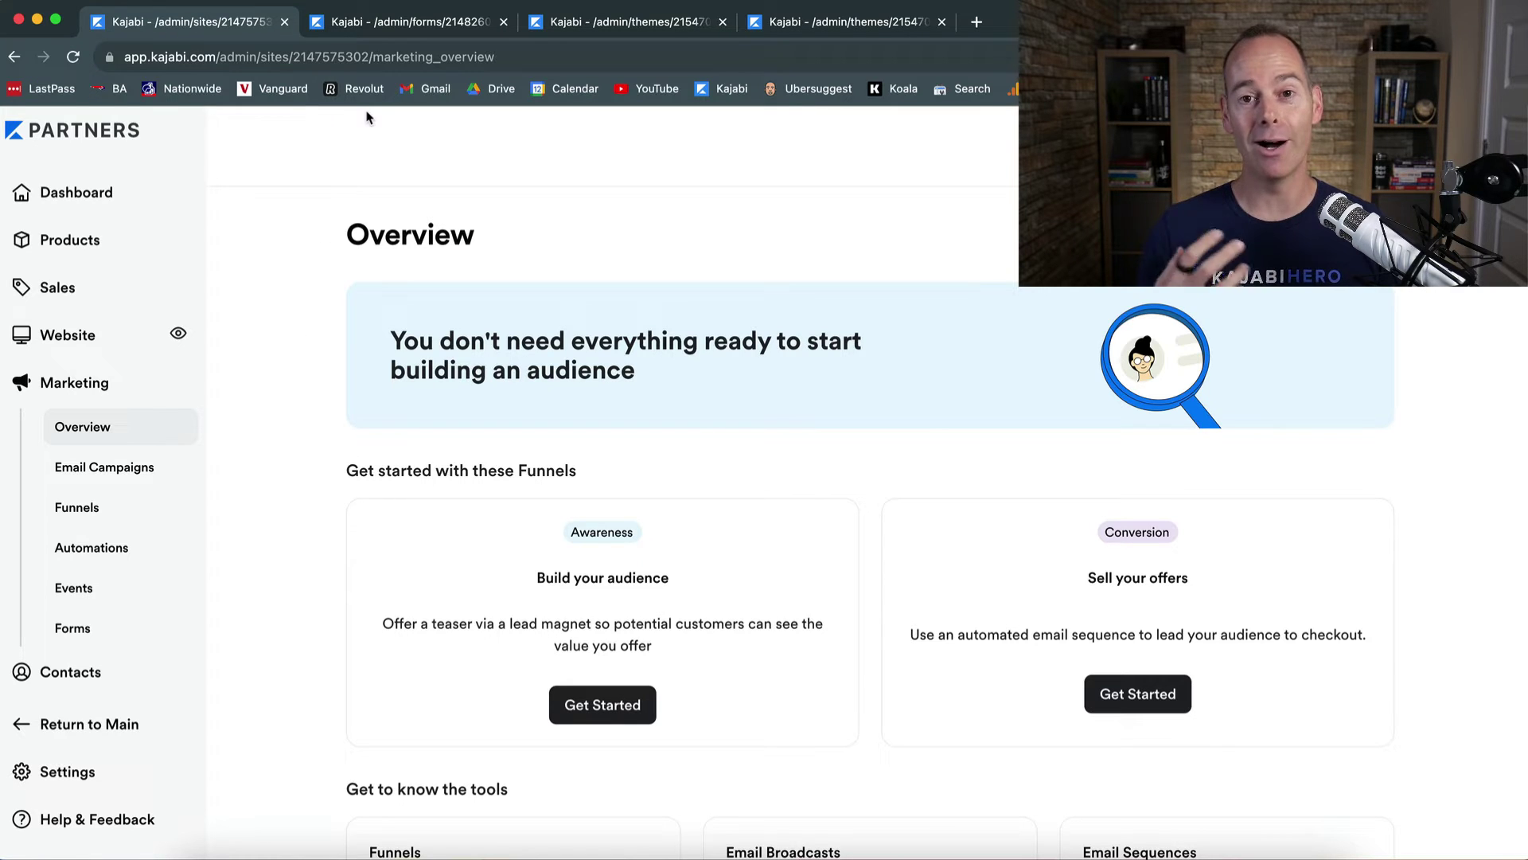
# - On the Workshop form's page, start editing its first 'Send an email' automation, 'Something to share!'
pyautogui.click(400, 24)
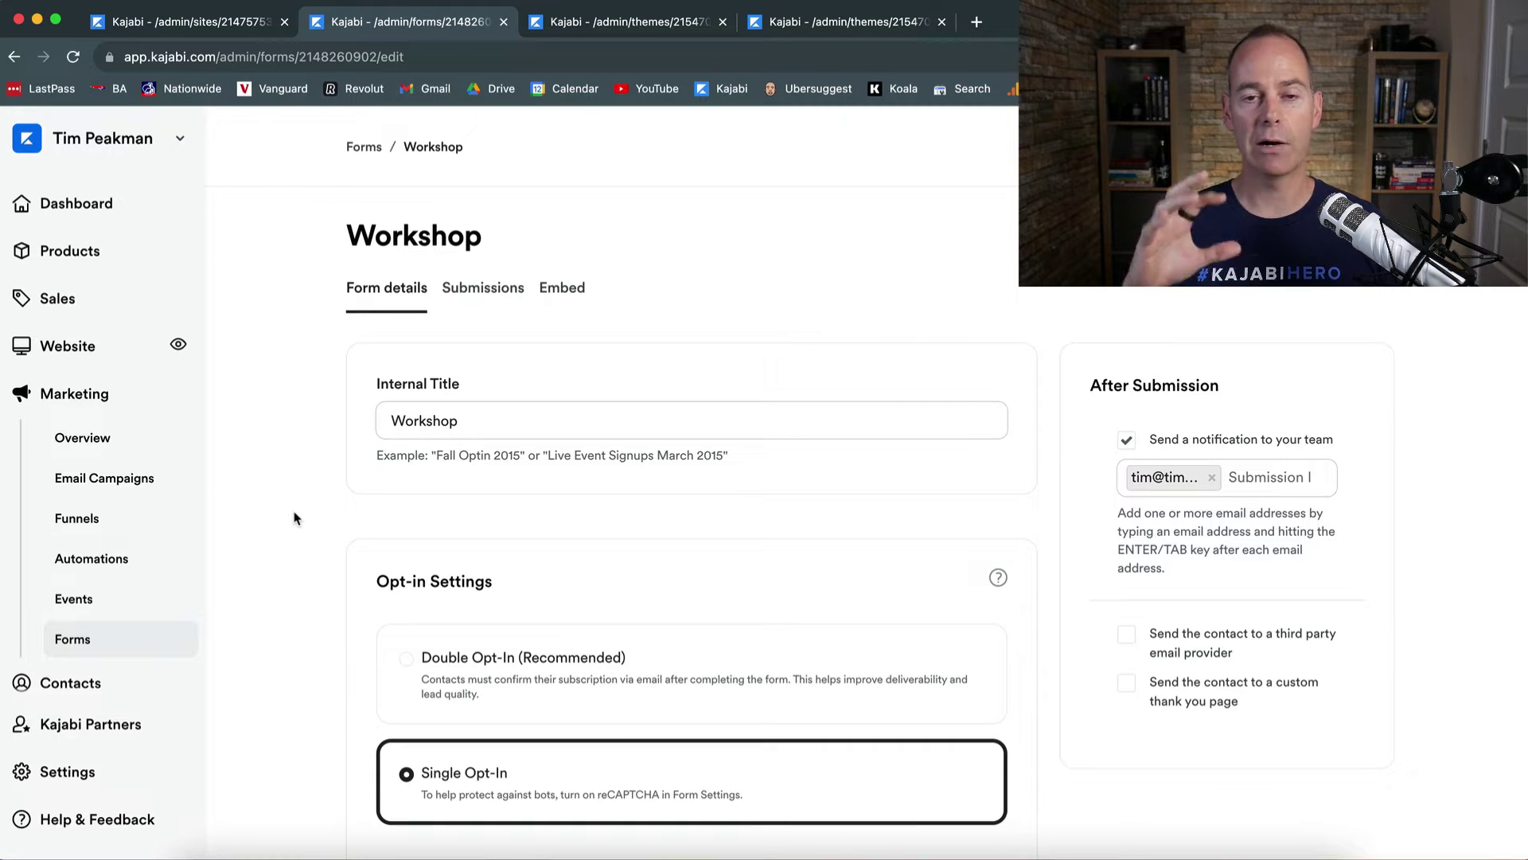
pyautogui.scroll(-1, 295, 518)
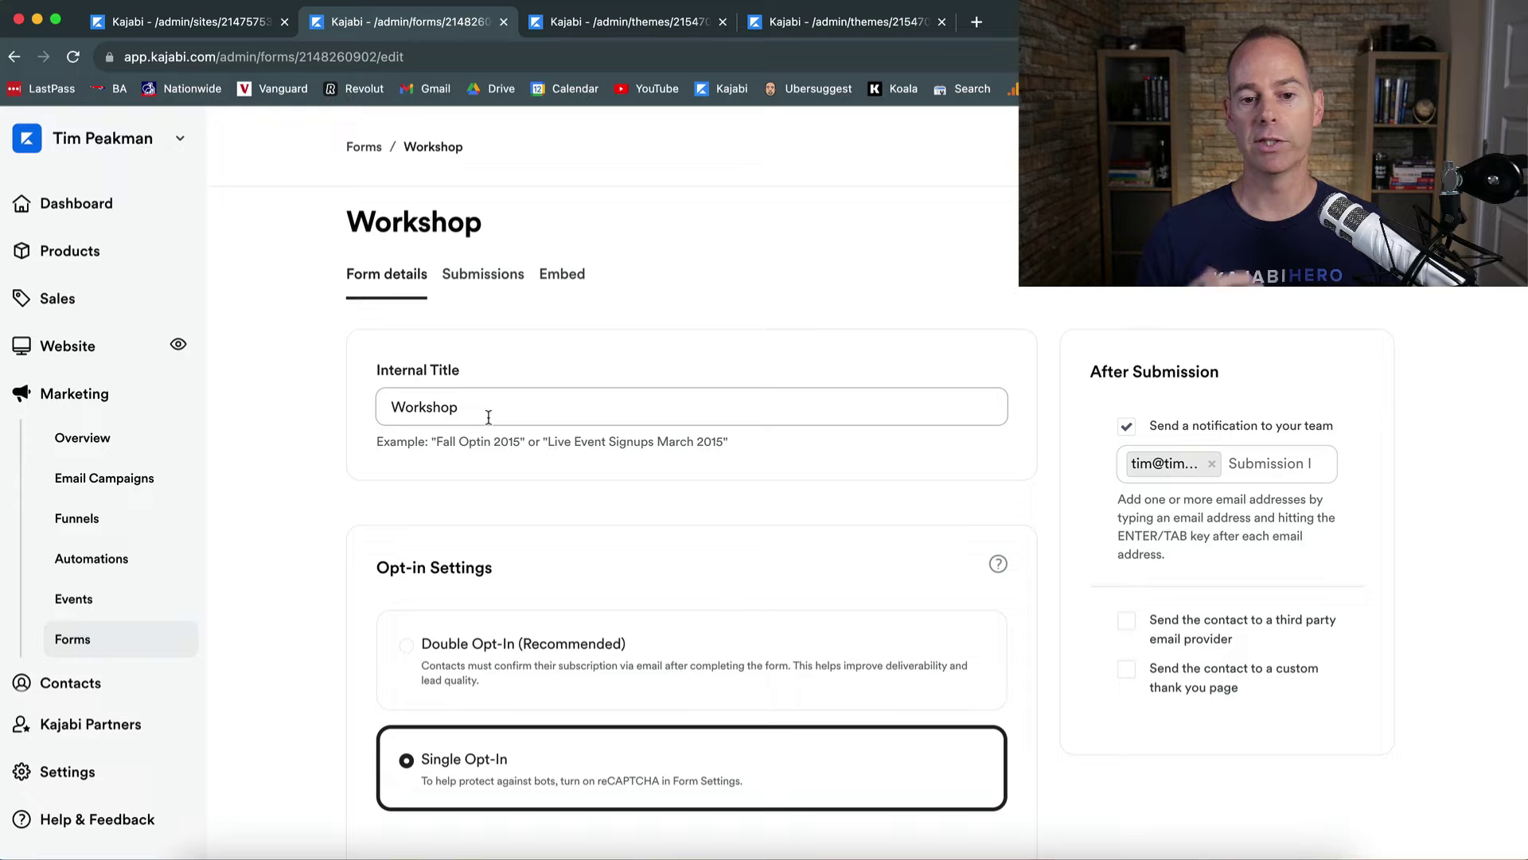
pyautogui.scroll(-3, 318, 546)
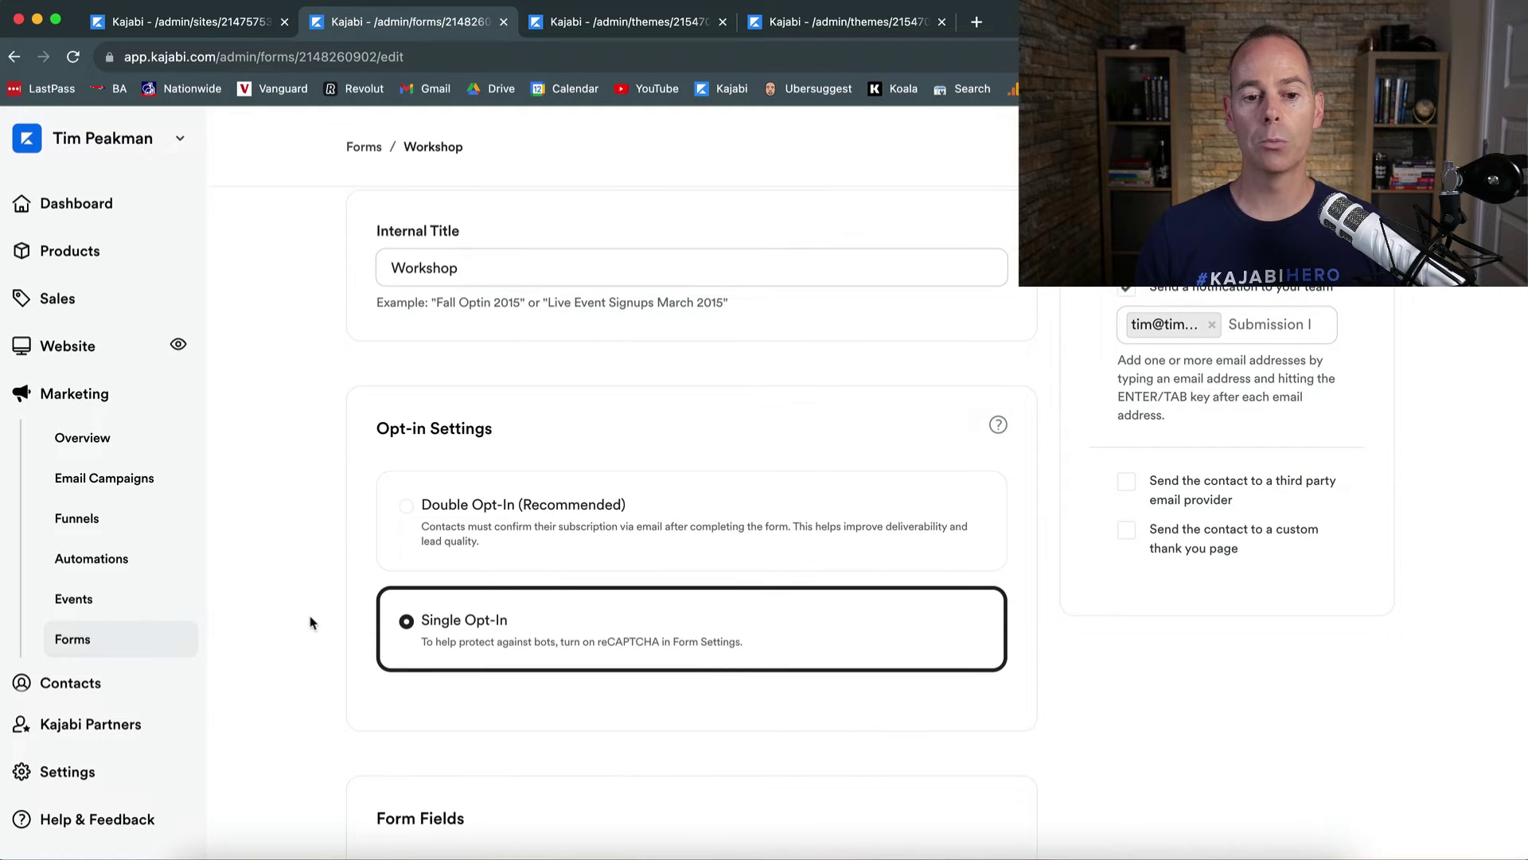
pyautogui.scroll(-9, 300, 618)
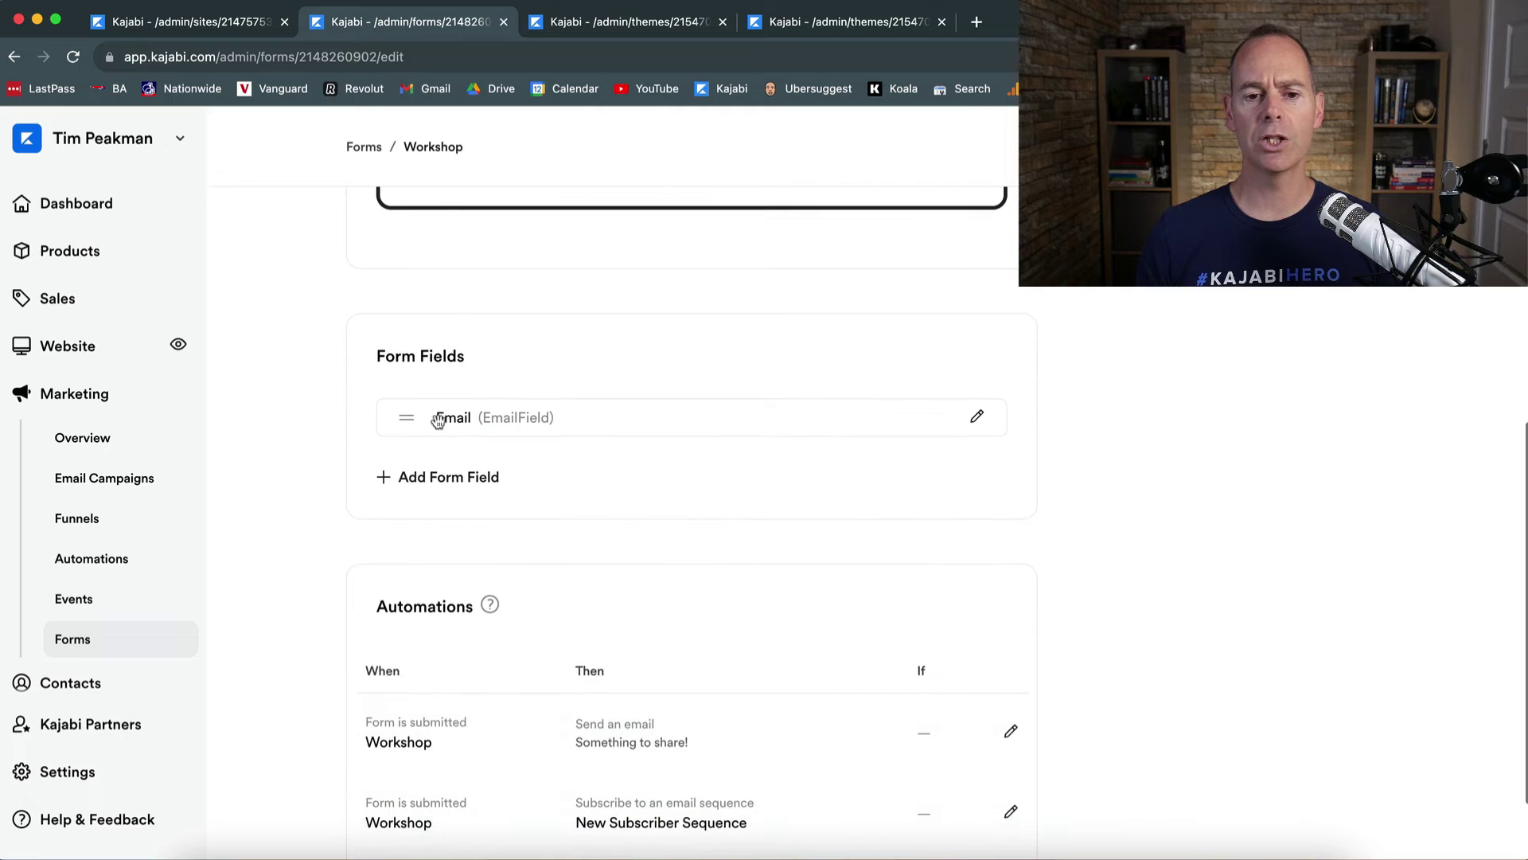
pyautogui.scroll(-2, 303, 640)
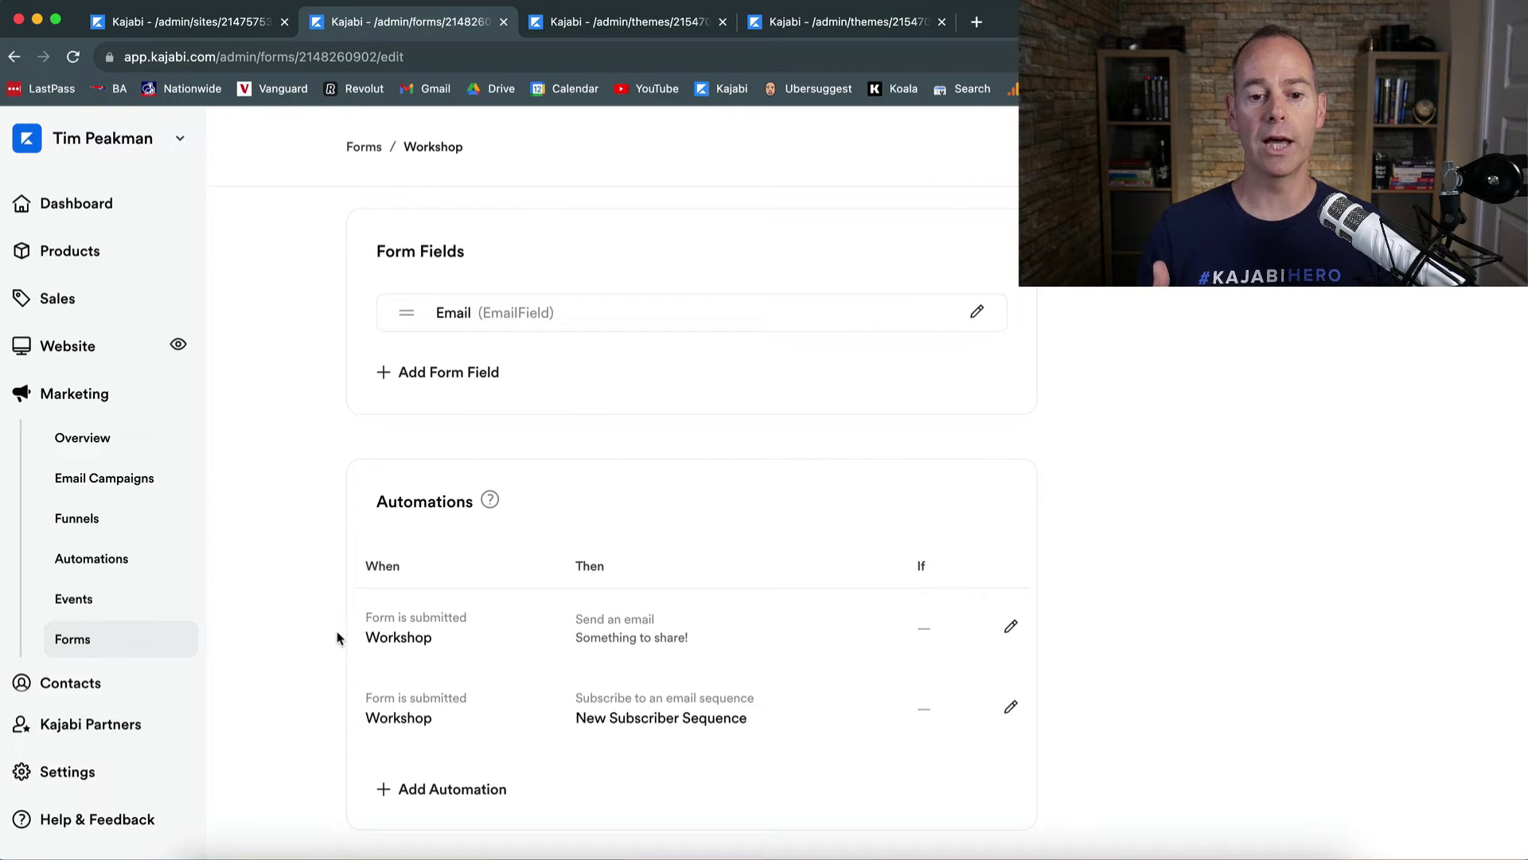
pyautogui.click(1011, 628)
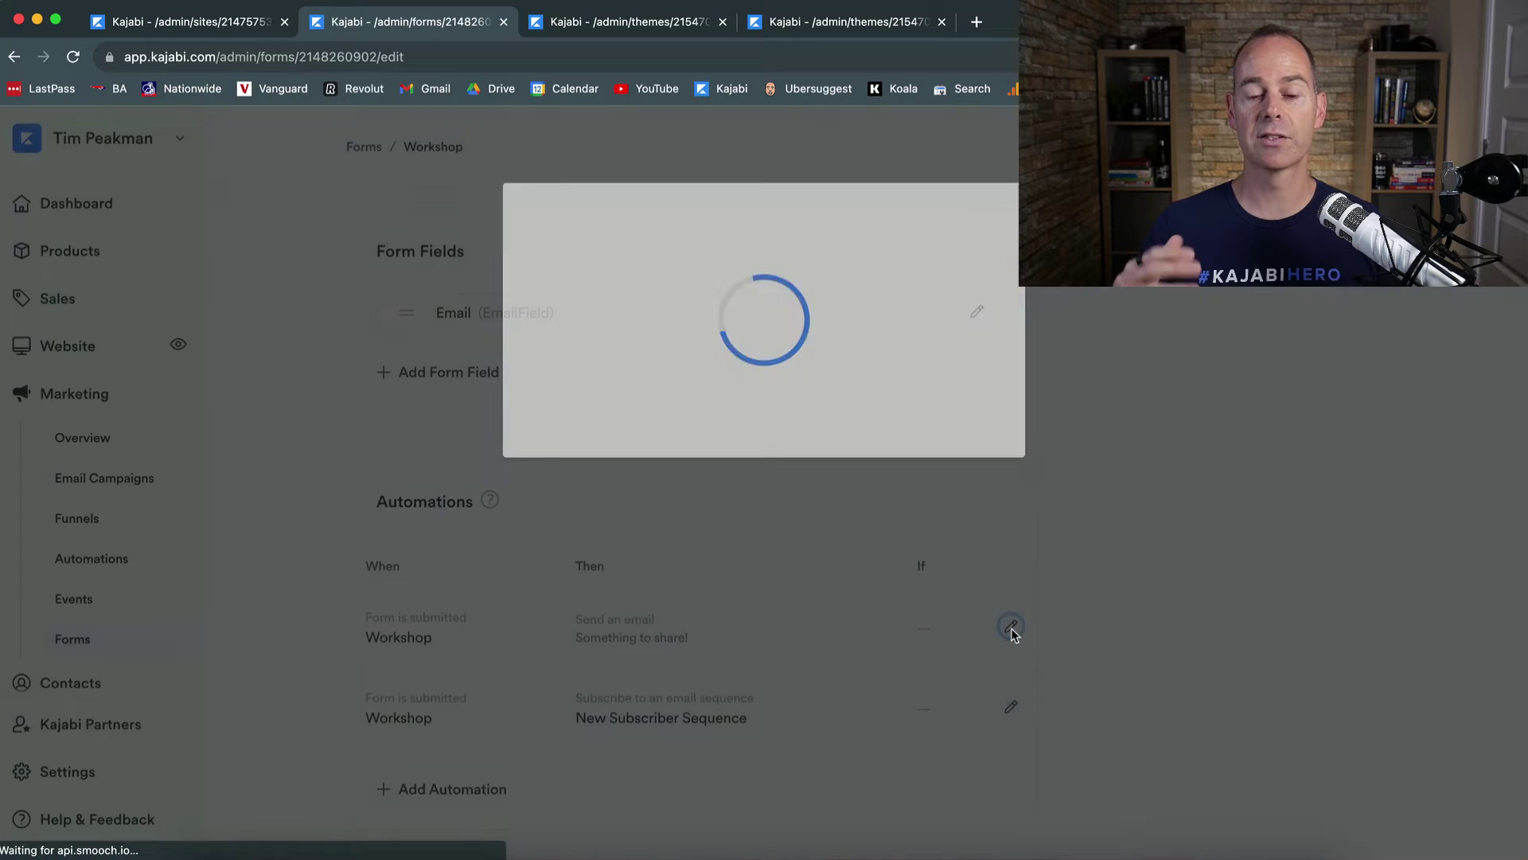
# - Read through the 'Something to share!' email body, then close the editor and return to the form's top
pyautogui.scroll(-6, 939, 643)
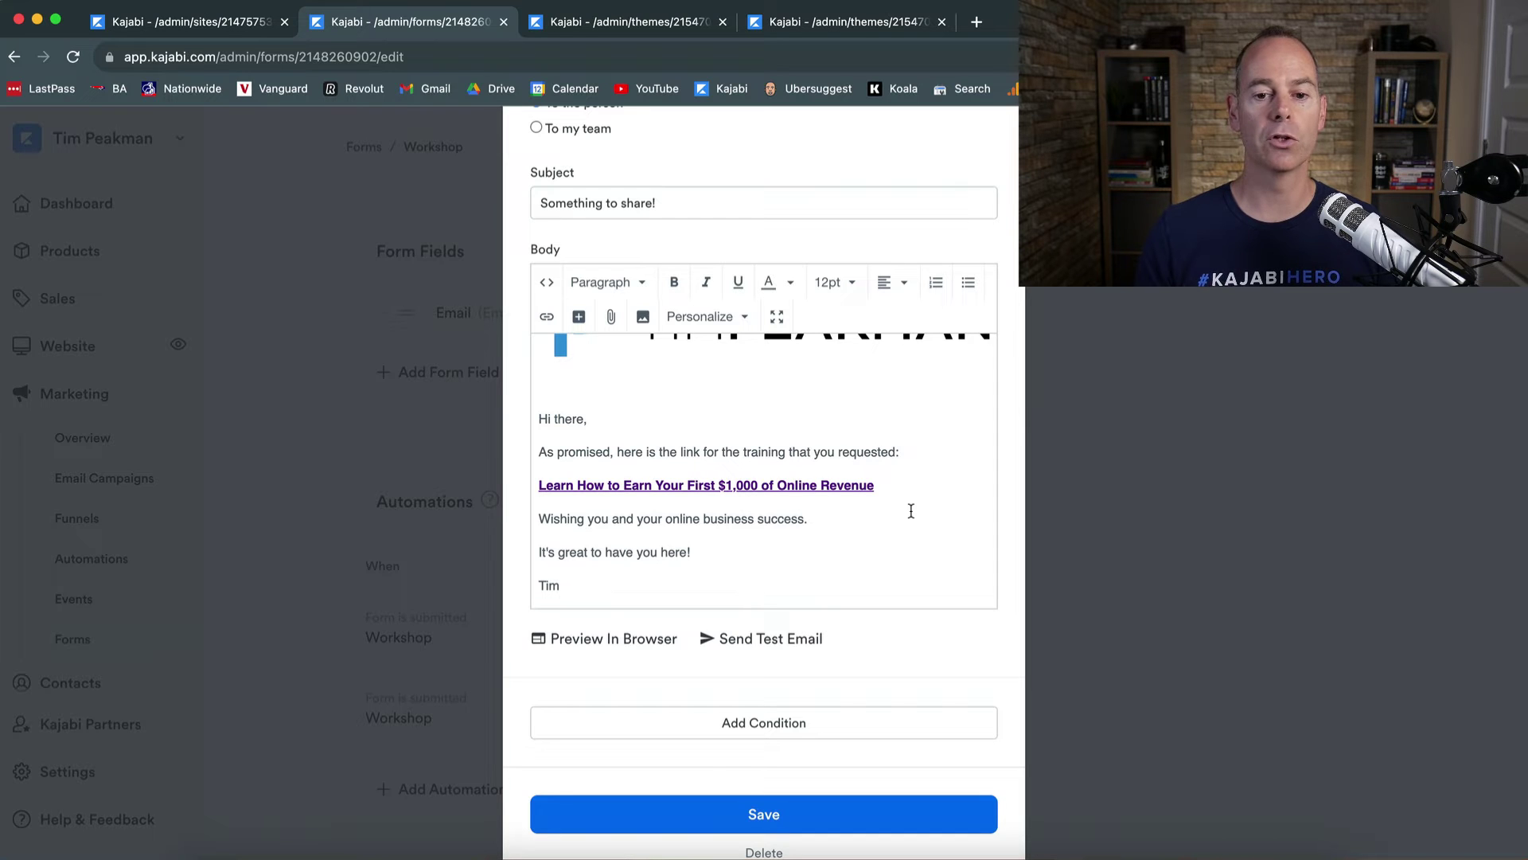
pyautogui.click(1081, 484)
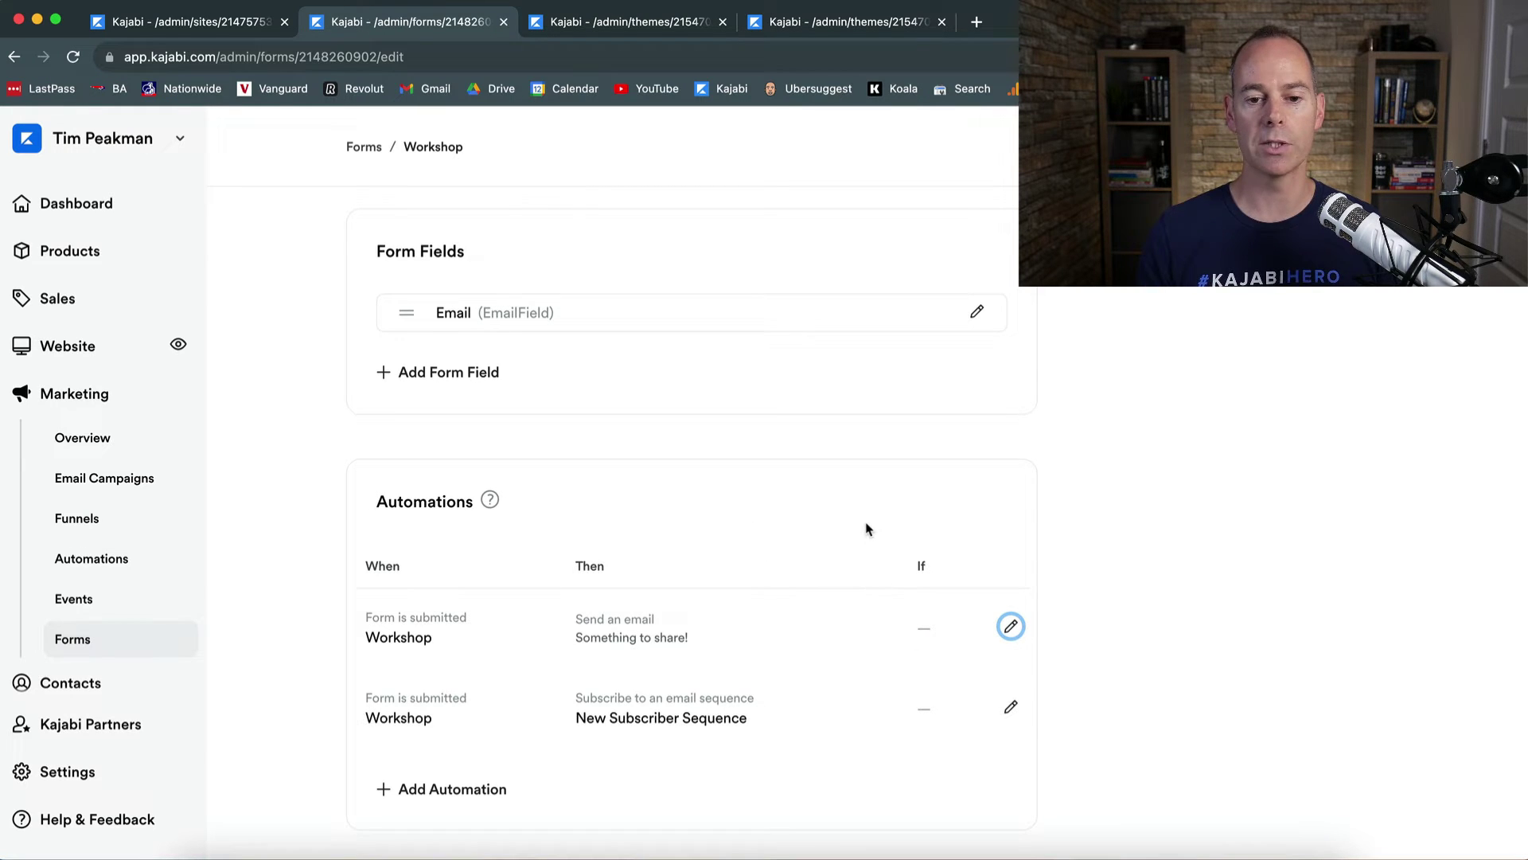
pyautogui.scroll(10, 867, 529)
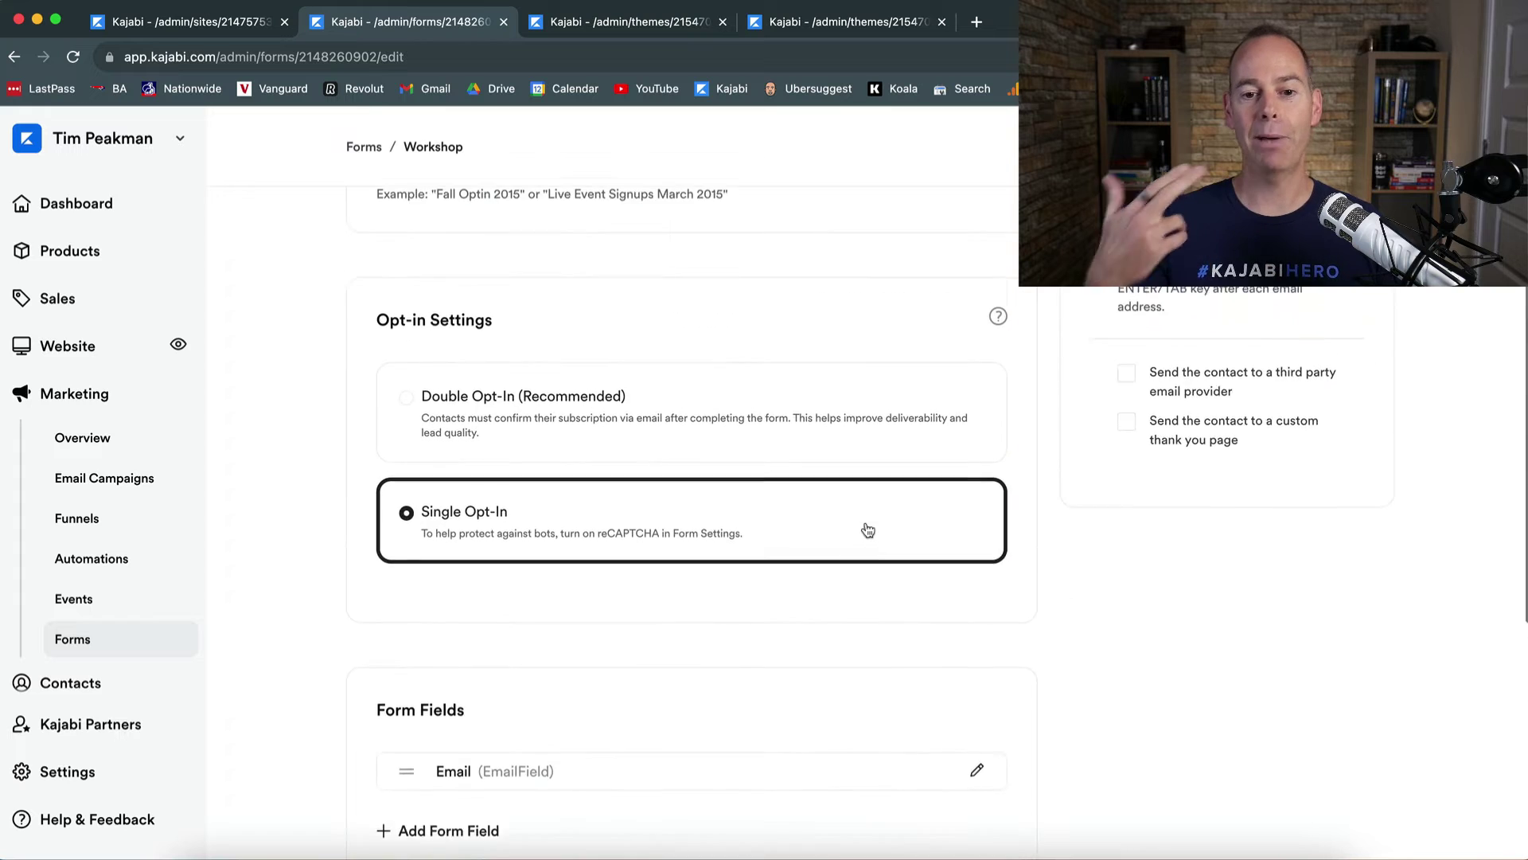
# - Bring up the Workshop landing page in the page builder and review its Email signup block
pyautogui.click(610, 24)
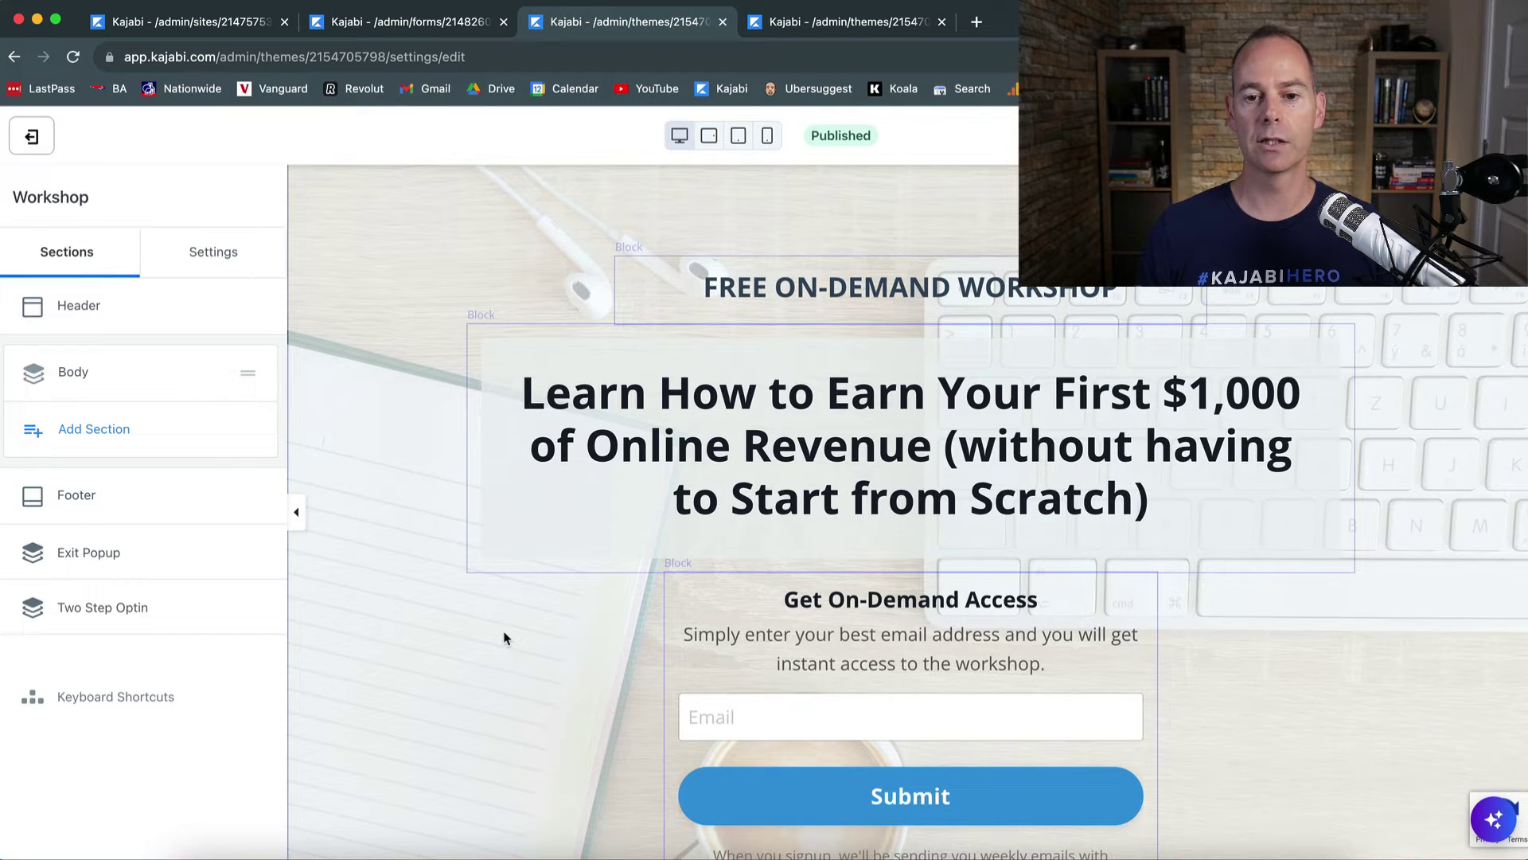
pyautogui.scroll(-2, 504, 637)
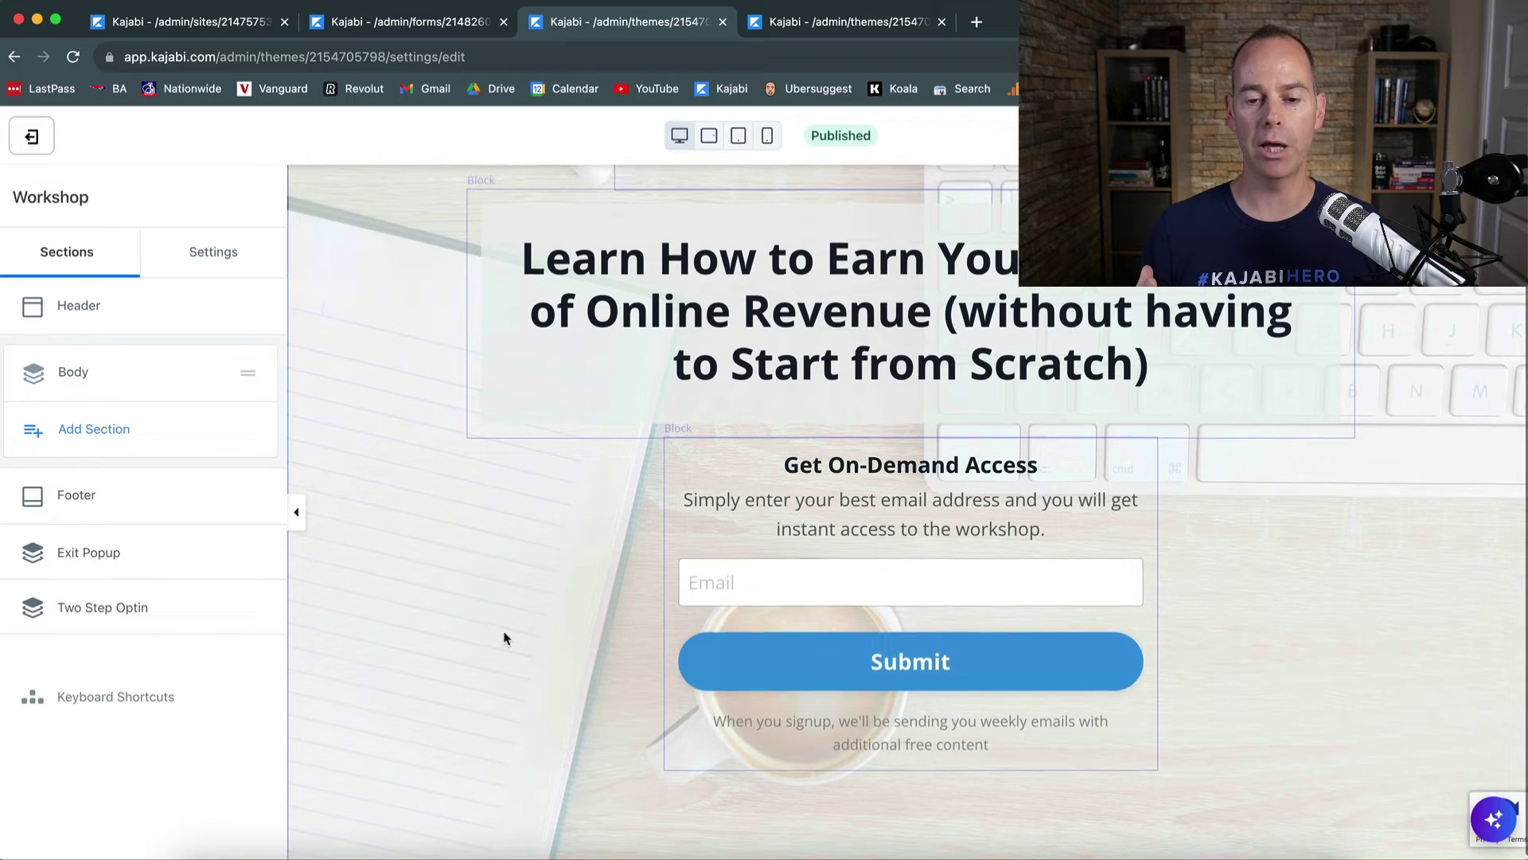
pyautogui.scroll(2, 503, 637)
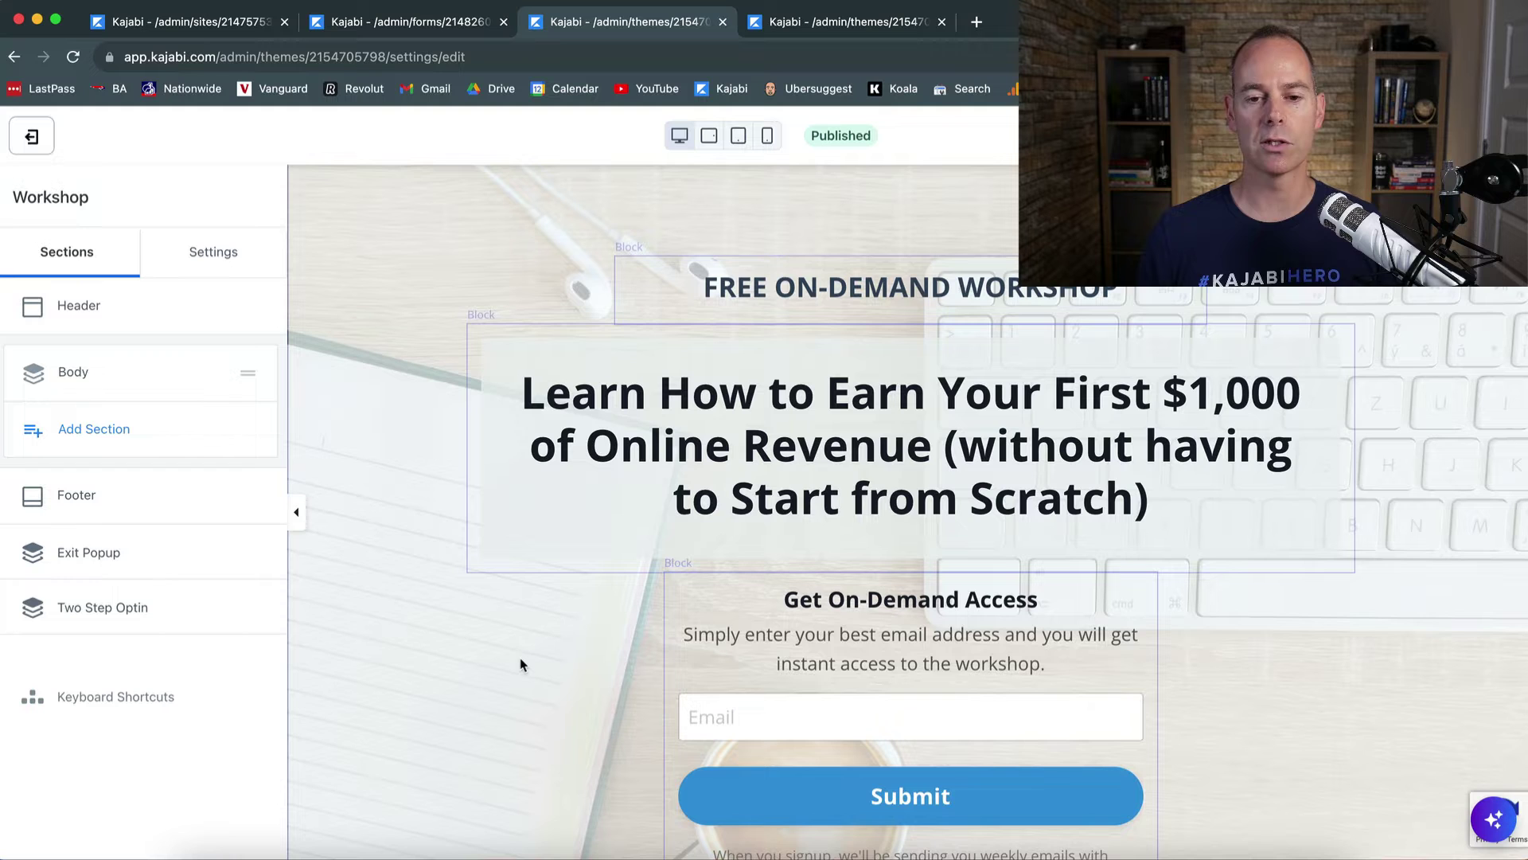
pyautogui.scroll(-1, 522, 664)
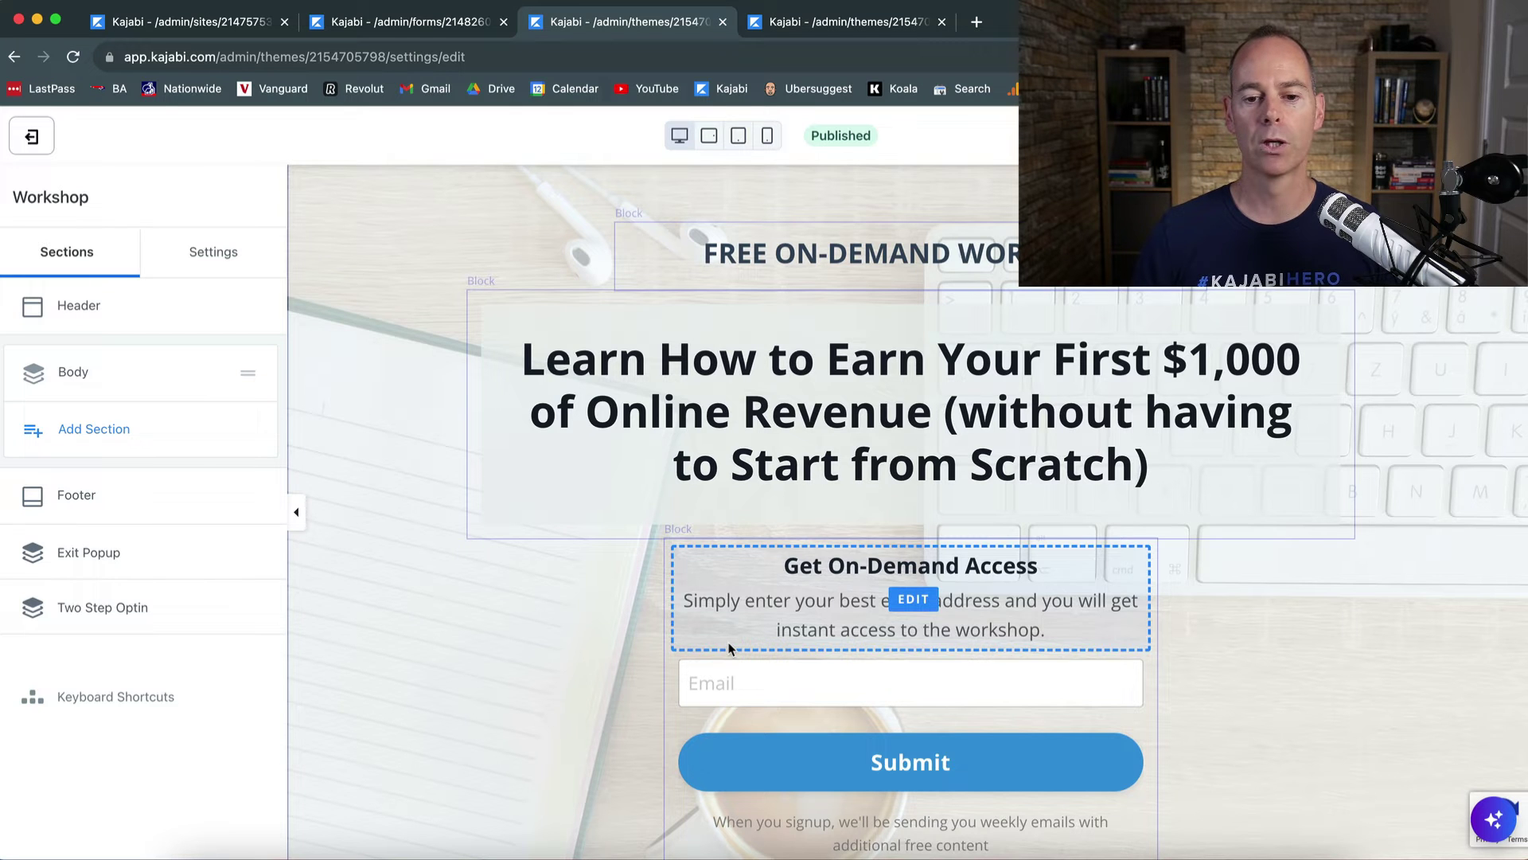
pyautogui.scroll(-2, 728, 649)
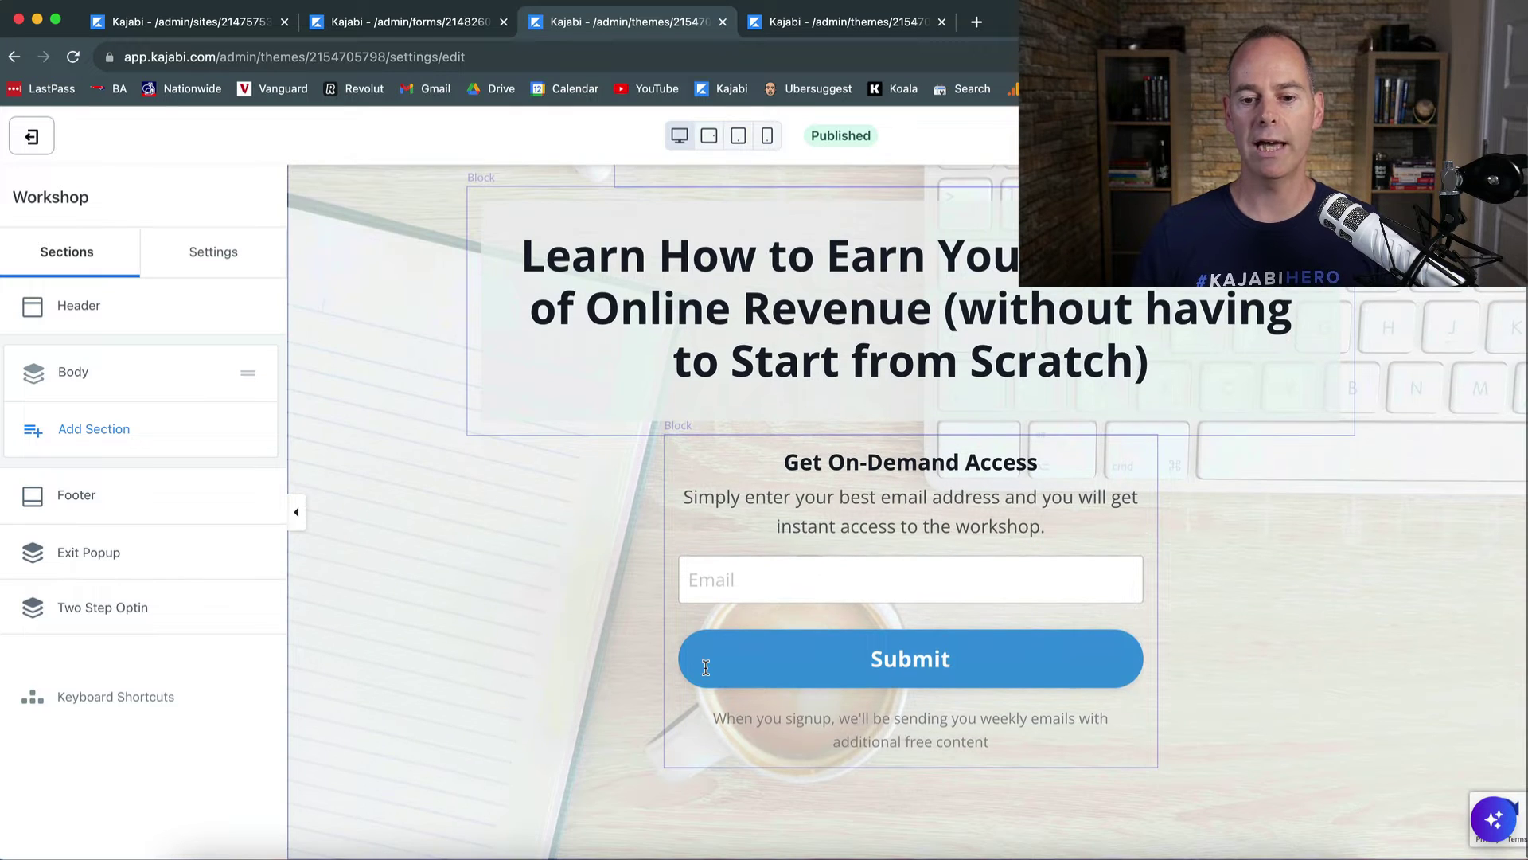
# - Confirm the signup block uses Form: Workshop and Thank You Page: Watch Workshop, then open Watch Workshop
pyautogui.click(741, 581)
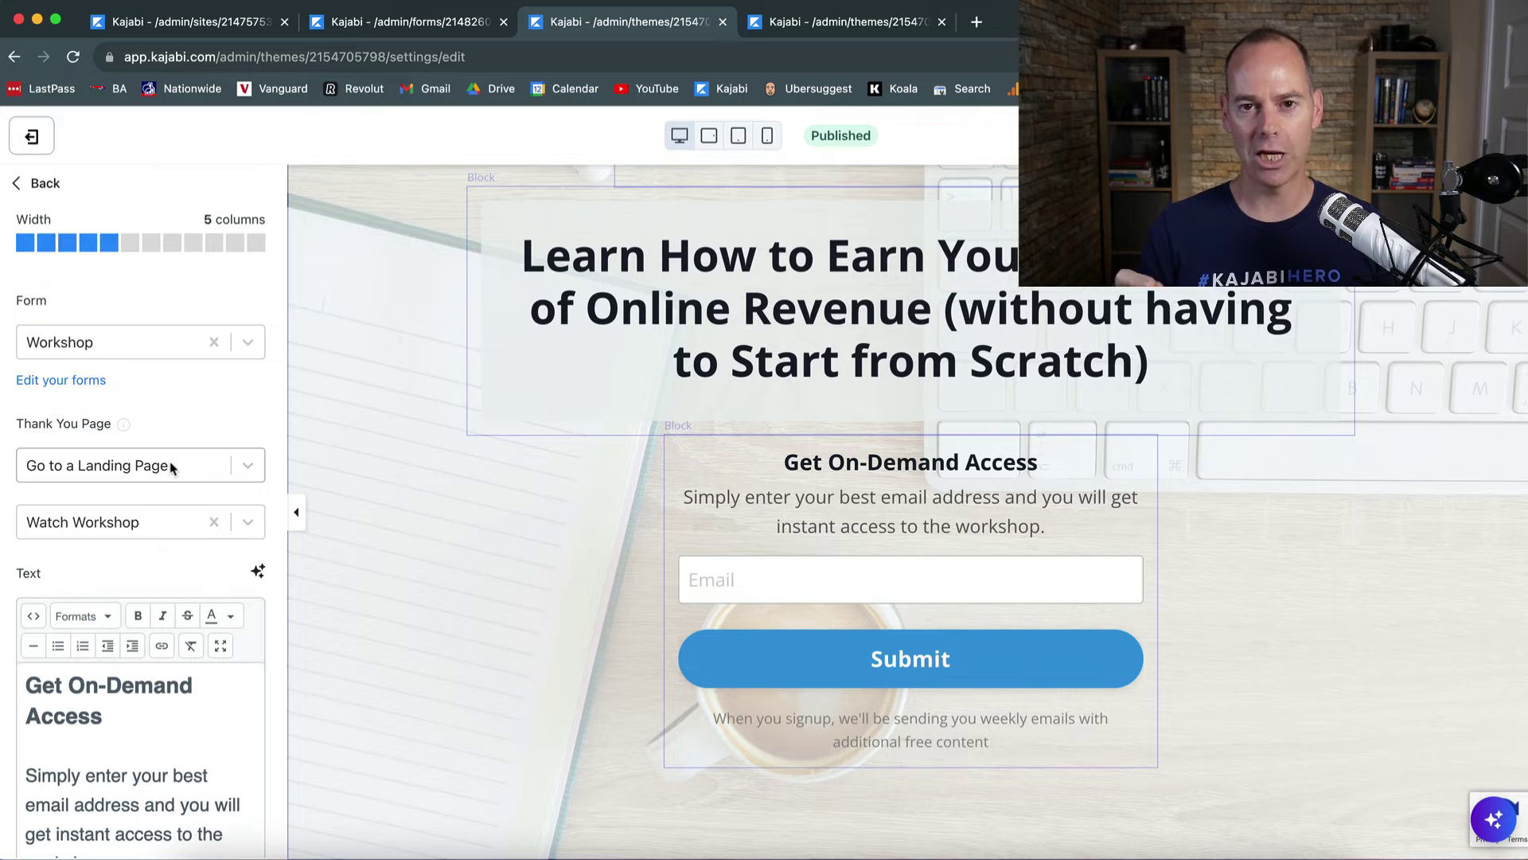
pyautogui.scroll(-3, 170, 509)
pyautogui.scroll(2, 170, 515)
pyautogui.scroll(2, 382, 518)
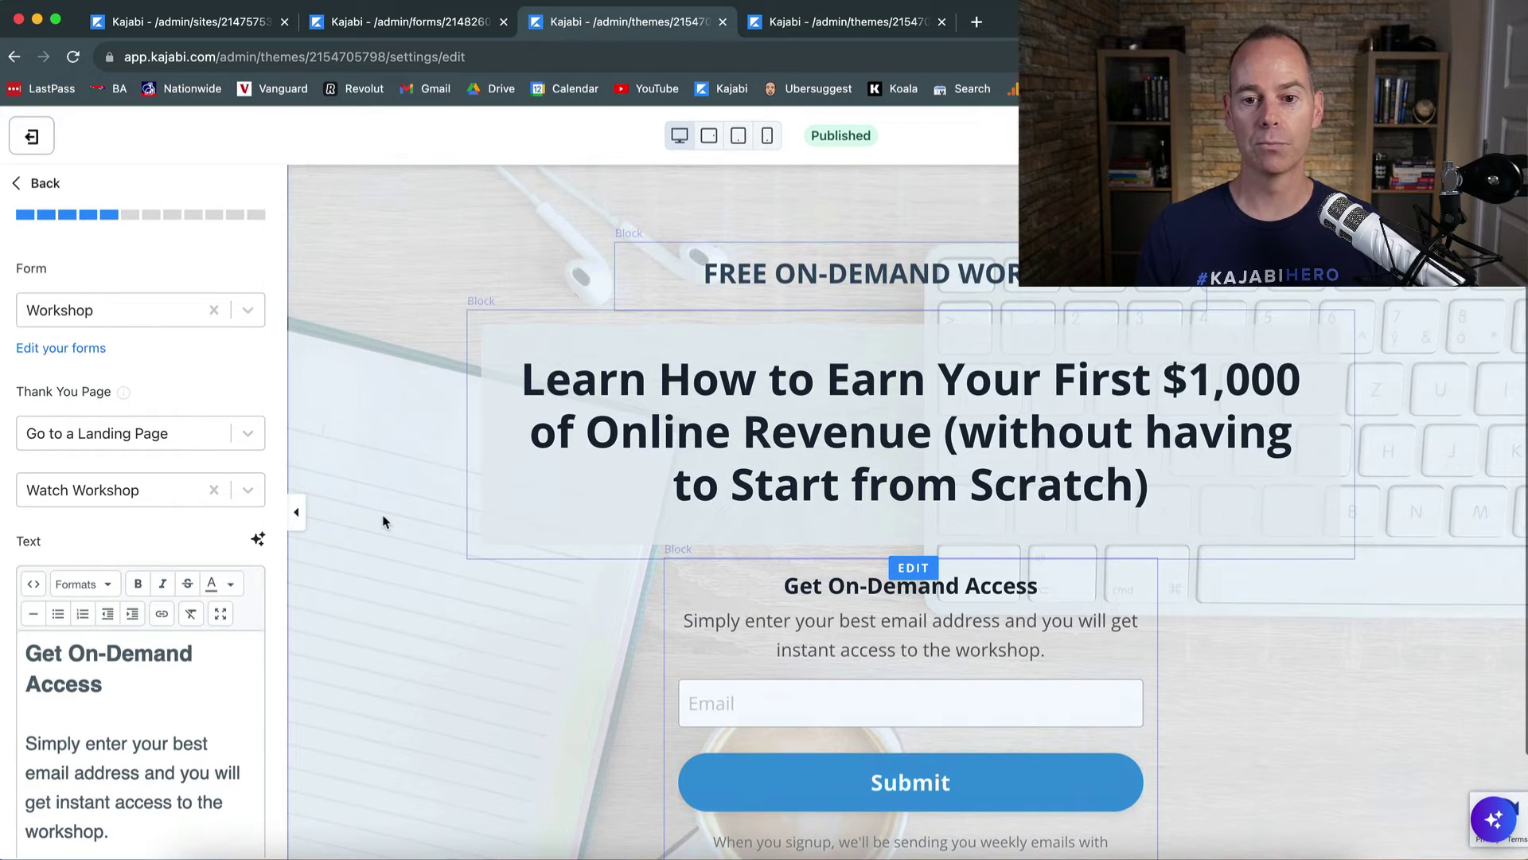
pyautogui.click(510, 678)
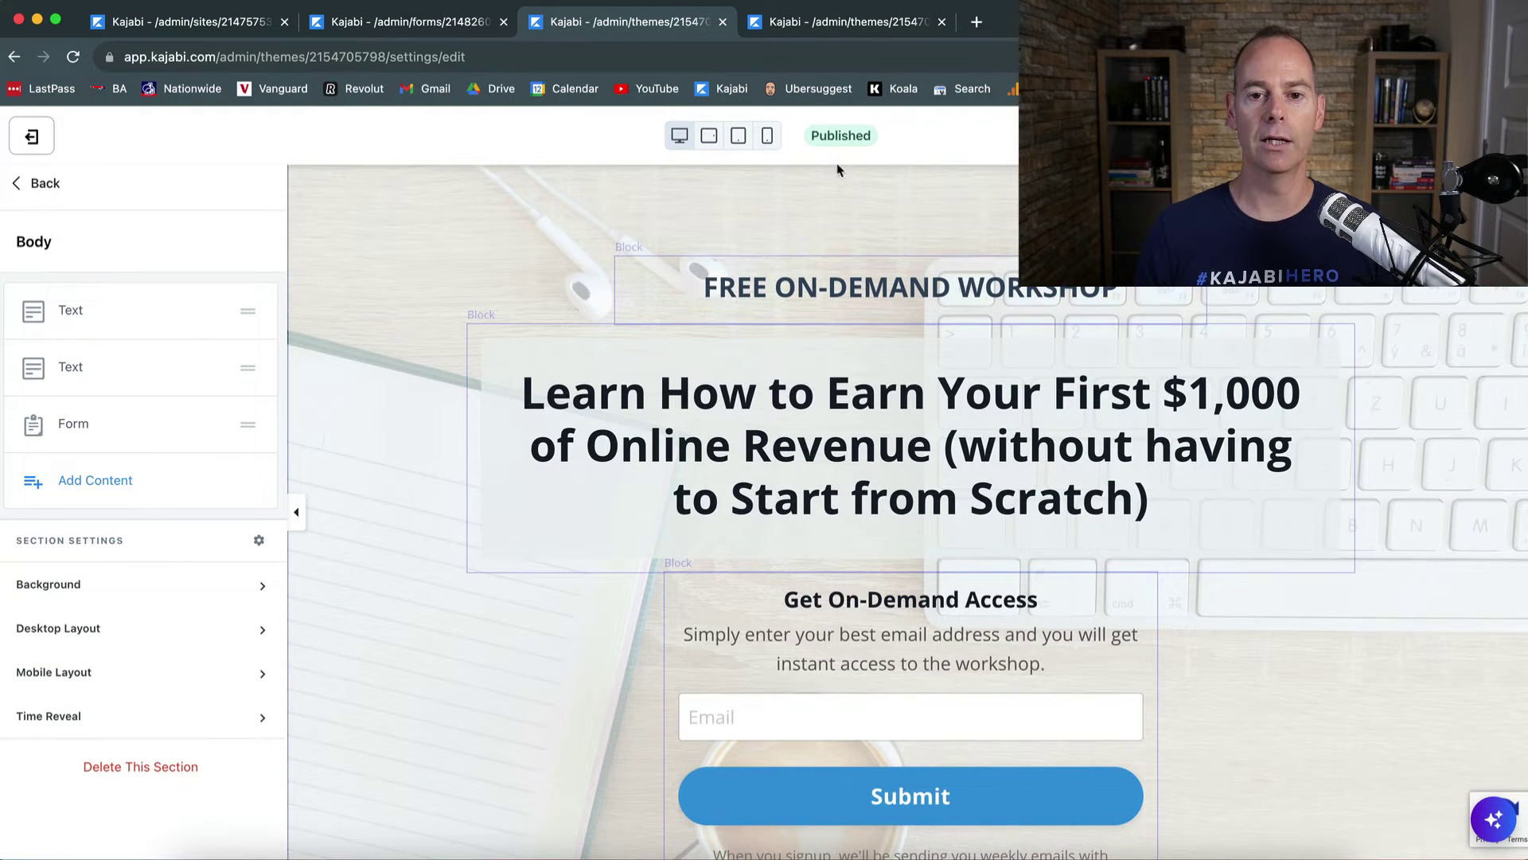
pyautogui.click(824, 21)
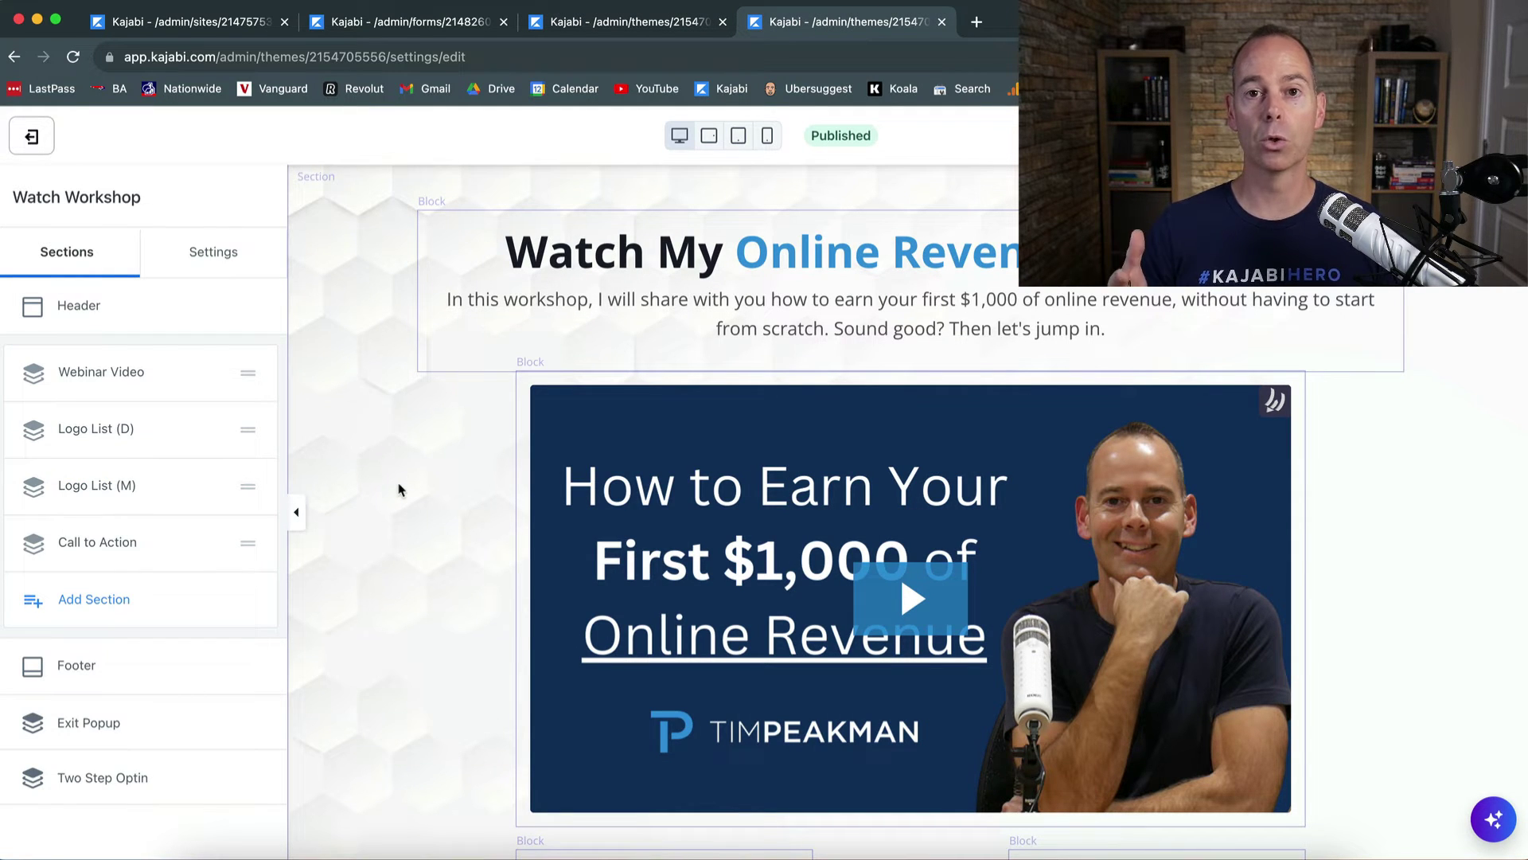
pyautogui.scroll(-1, 400, 489)
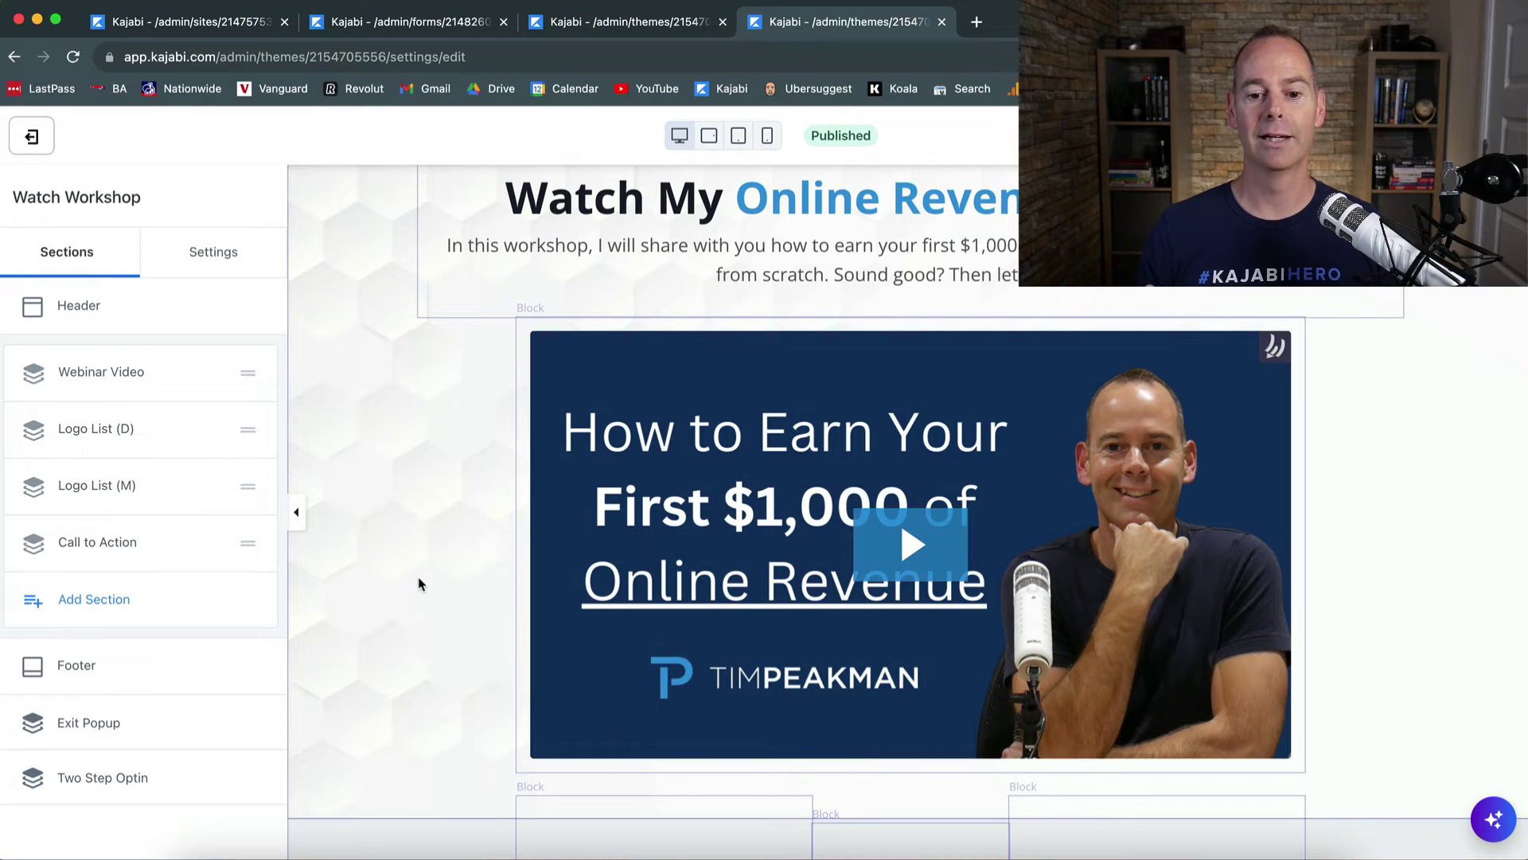
pyautogui.scroll(-2, 419, 583)
pyautogui.scroll(-5, 420, 584)
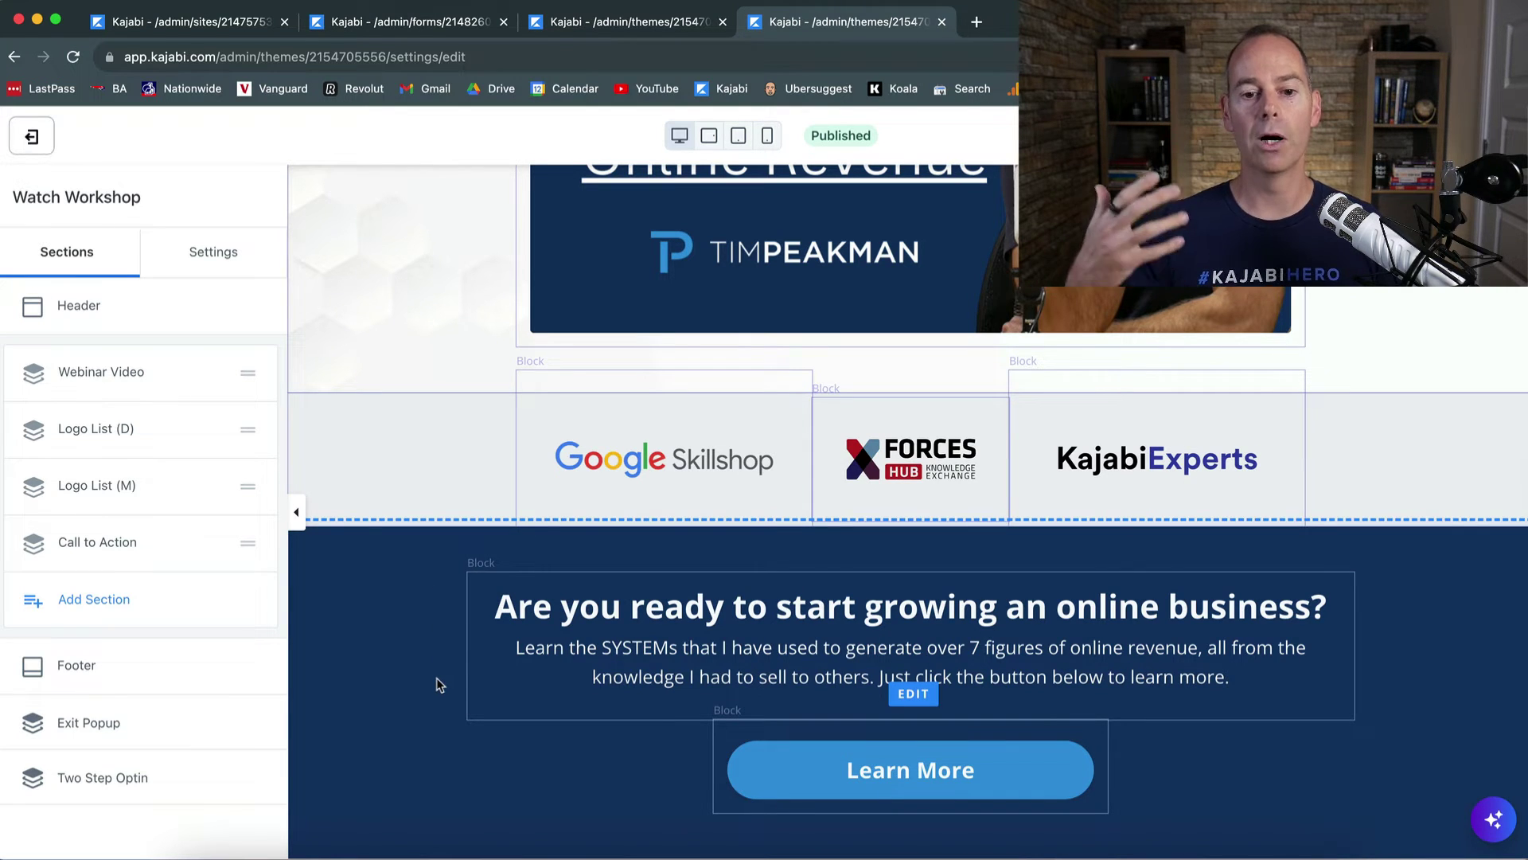
pyautogui.scroll(6, 436, 677)
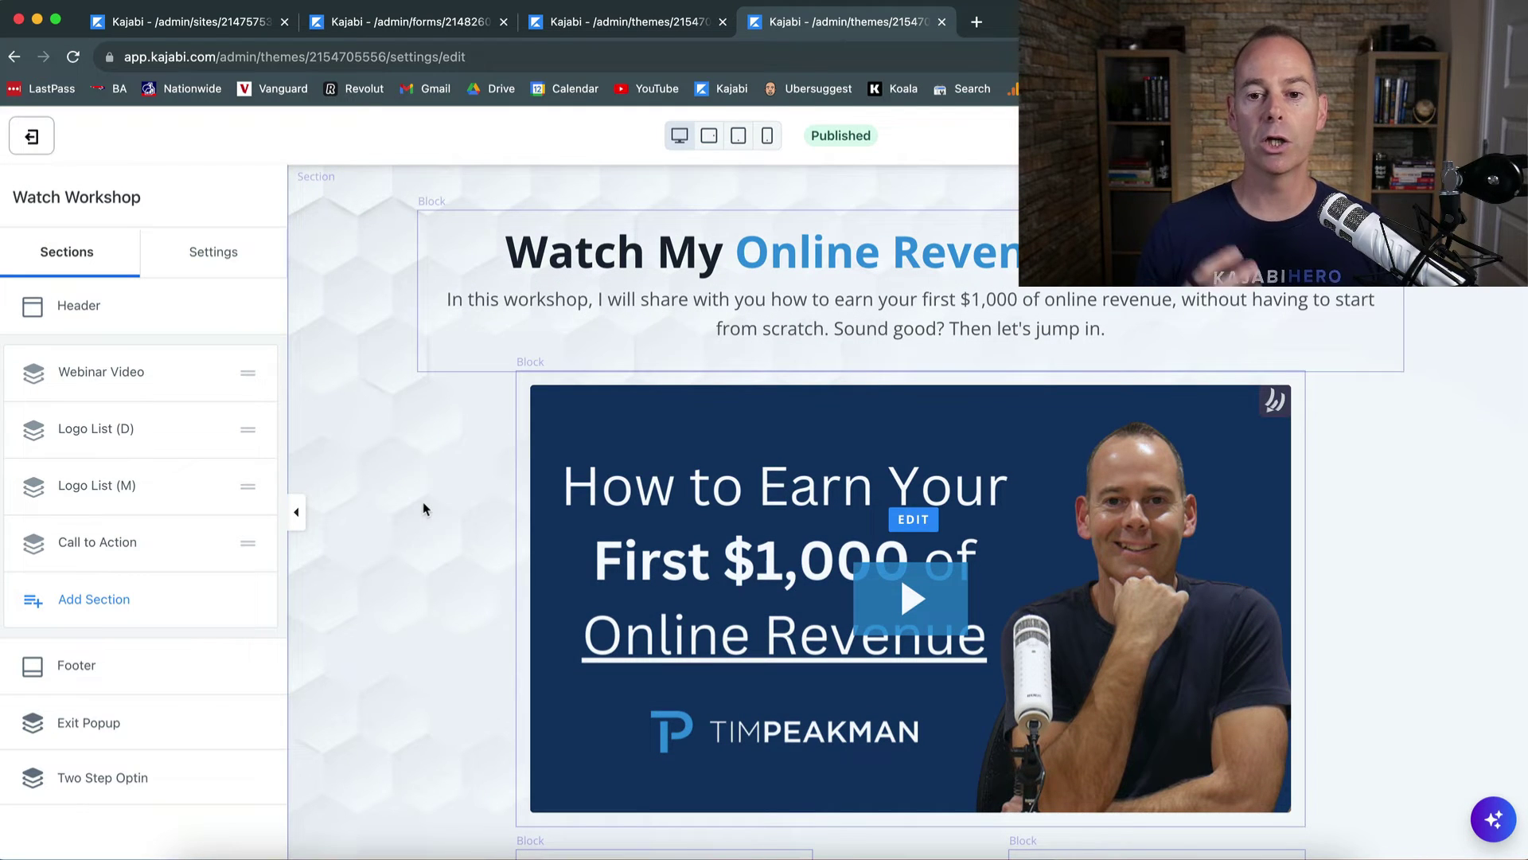
pyautogui.scroll(-6, 423, 508)
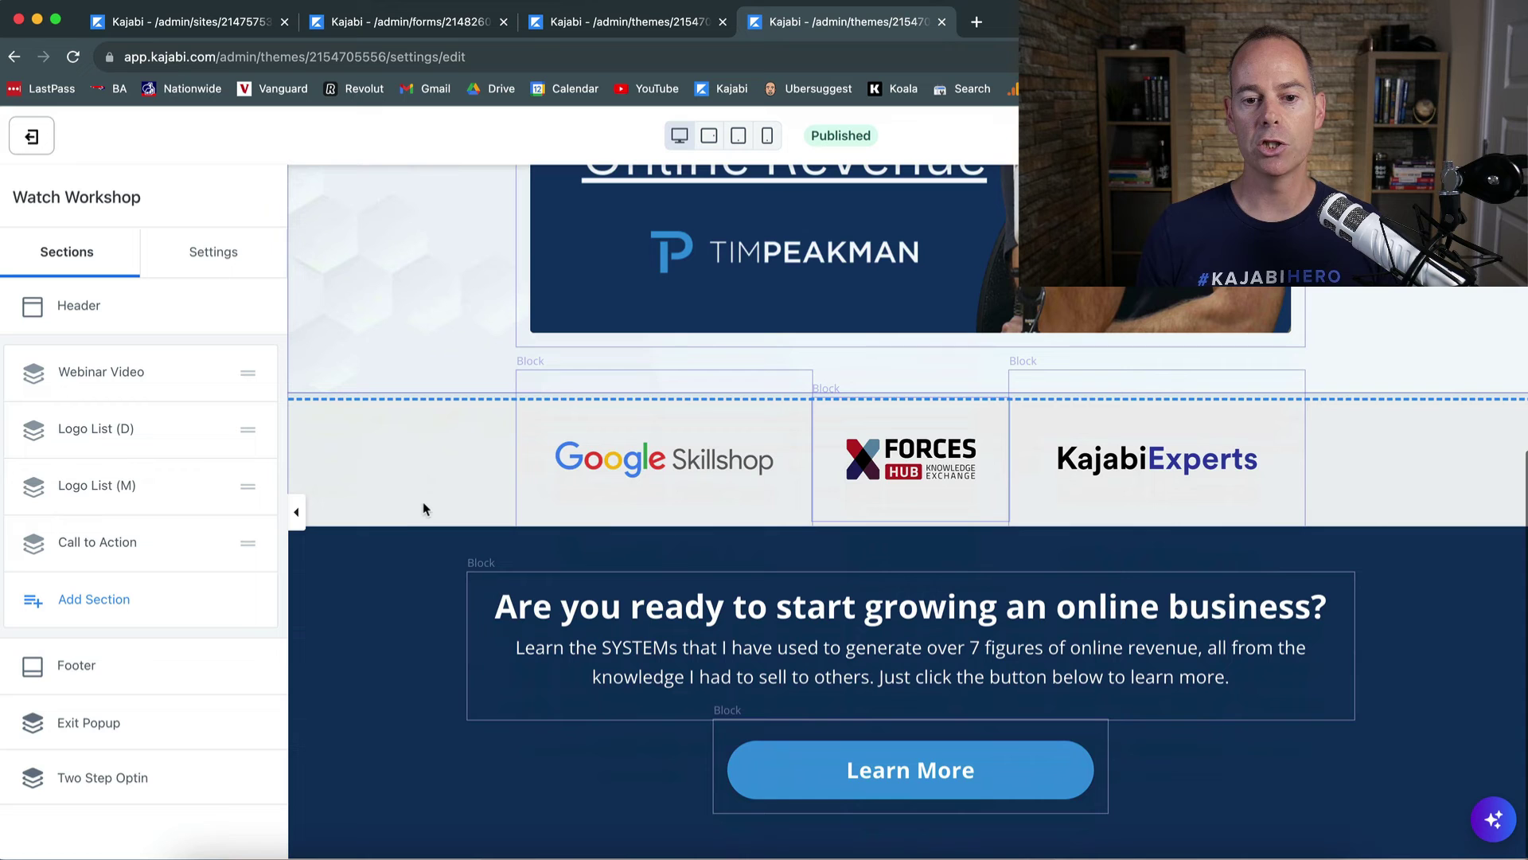
pyautogui.scroll(1, 422, 505)
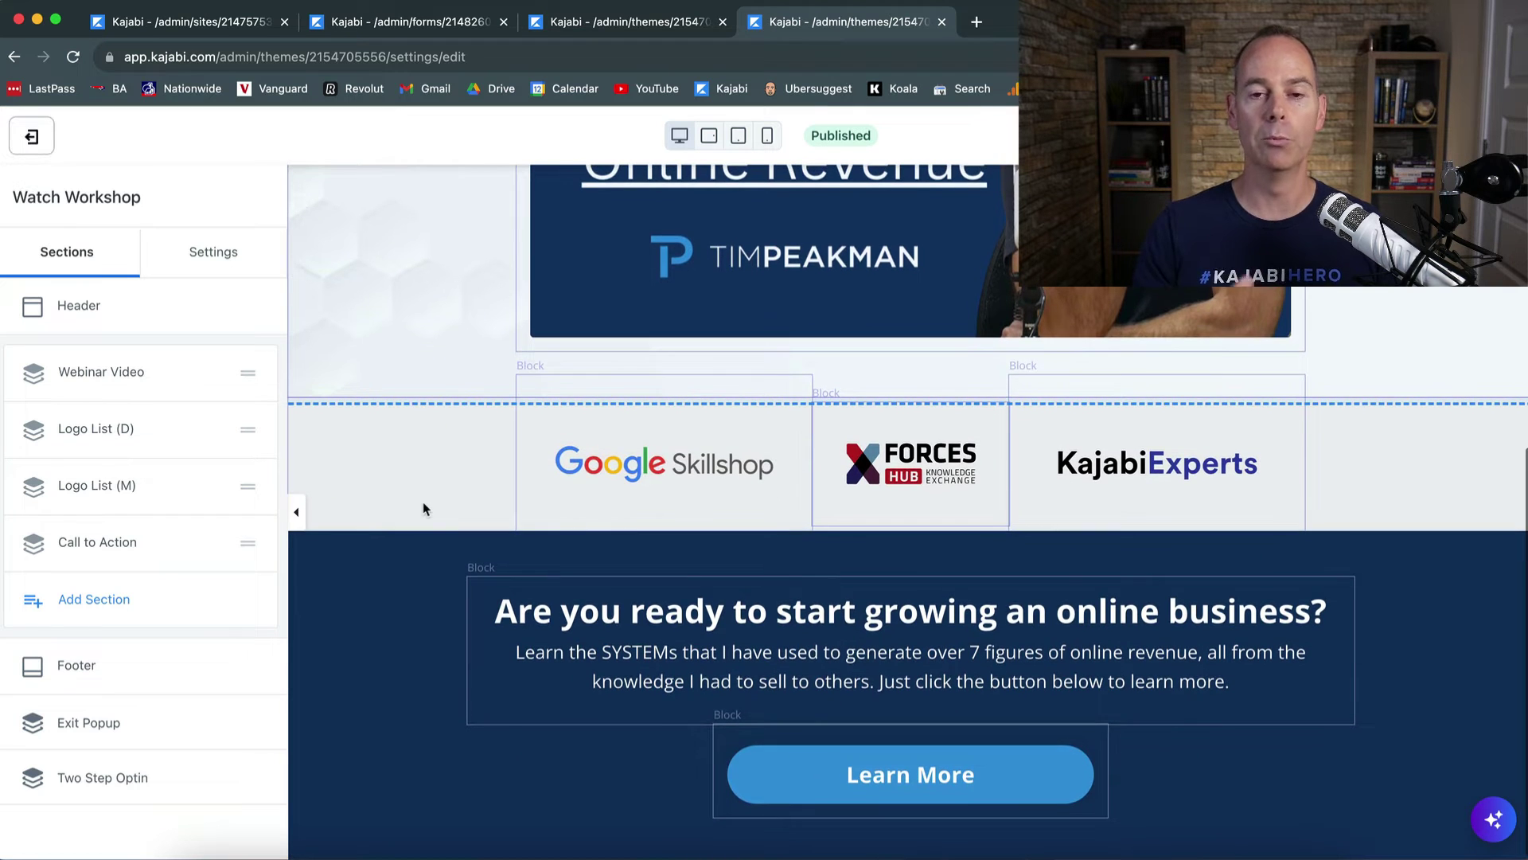
pyautogui.scroll(6, 422, 506)
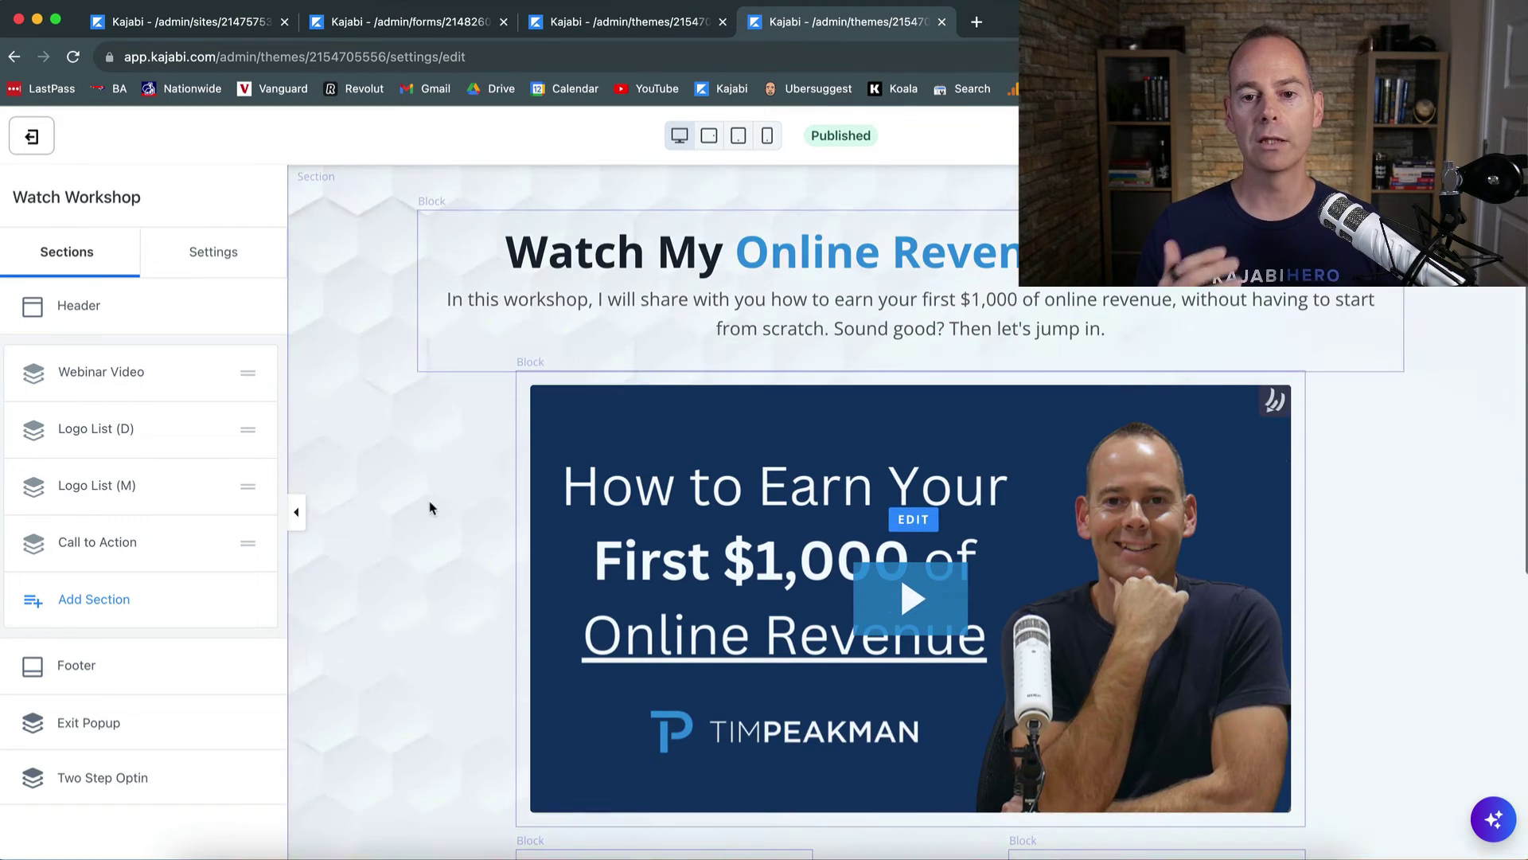
# - Load timpeakman.com in a new browser tab
pyautogui.click(976, 23)
pyautogui.write('tyme')
pyautogui.press('BackSpace')
pyautogui.press('BackSpace')
pyautogui.press('BackSpace')
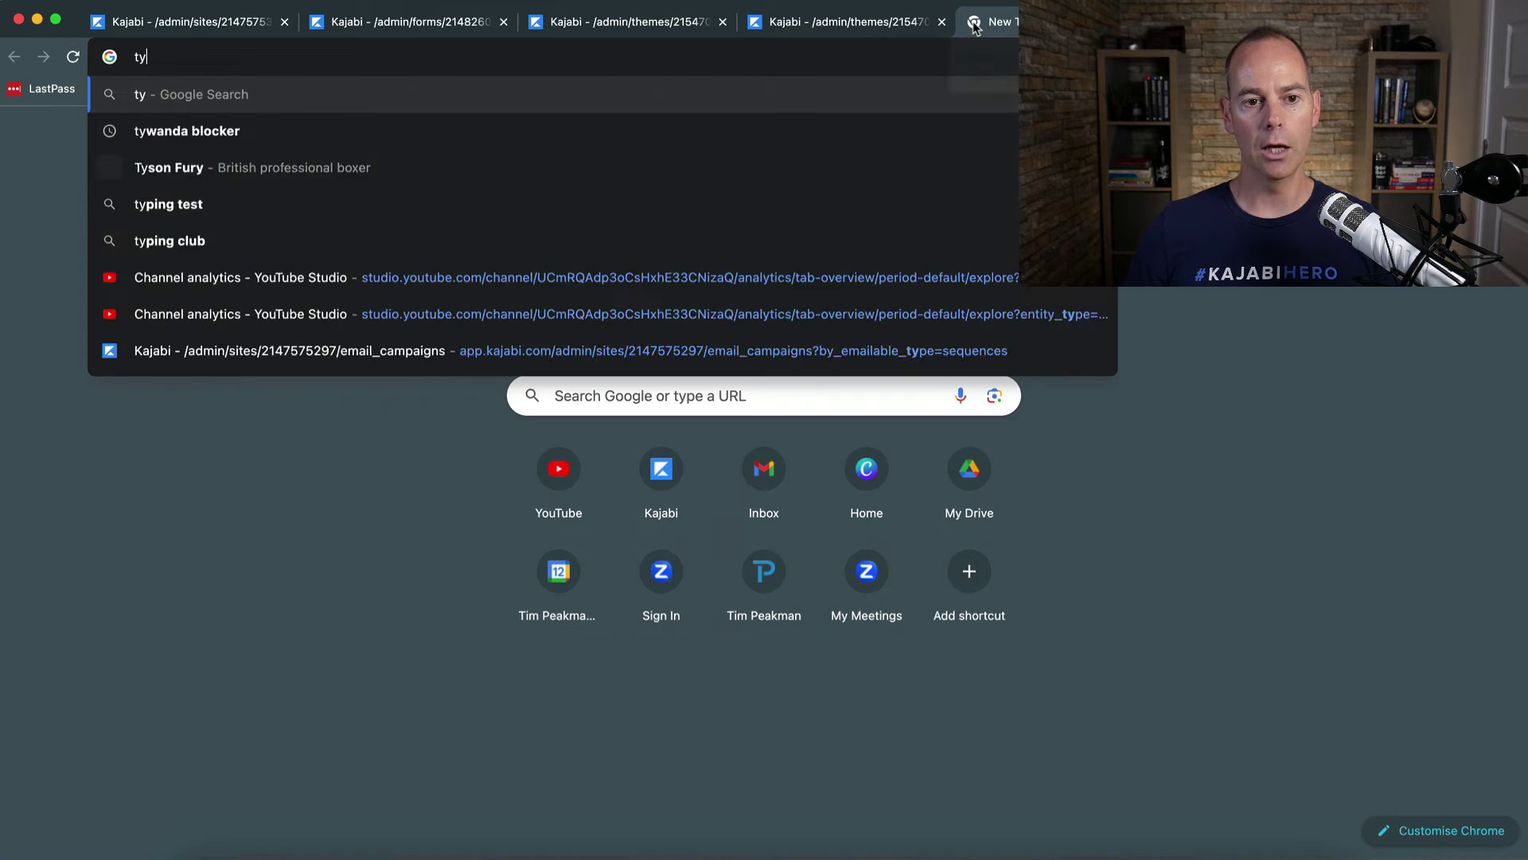
pyautogui.write('im')
pyautogui.press('Return')
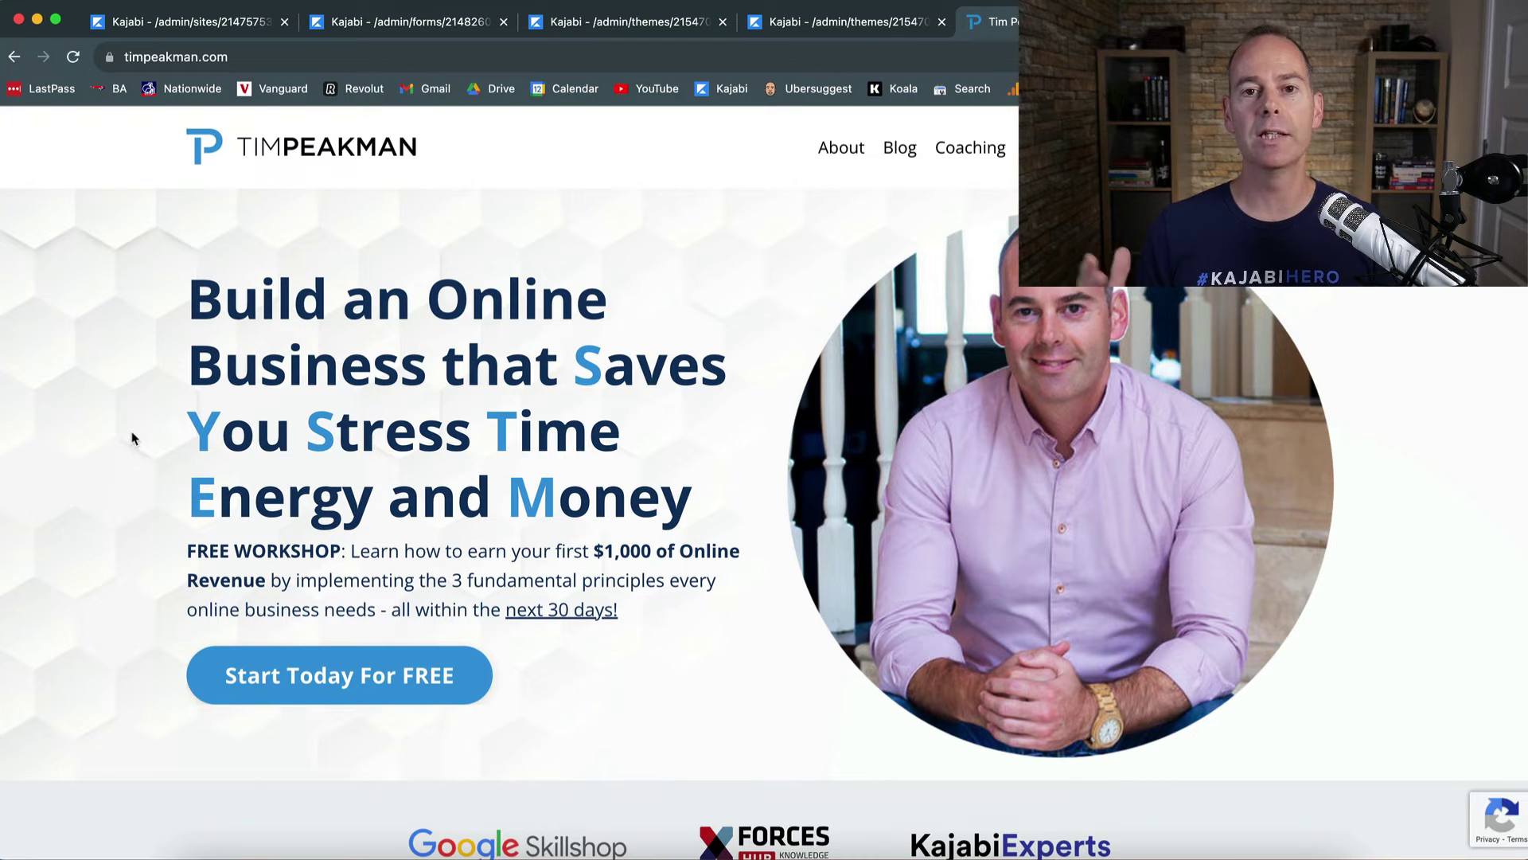
# - Reload the live timpeakman.com page and go back to its home page
pyautogui.scroll(-10, 132, 438)
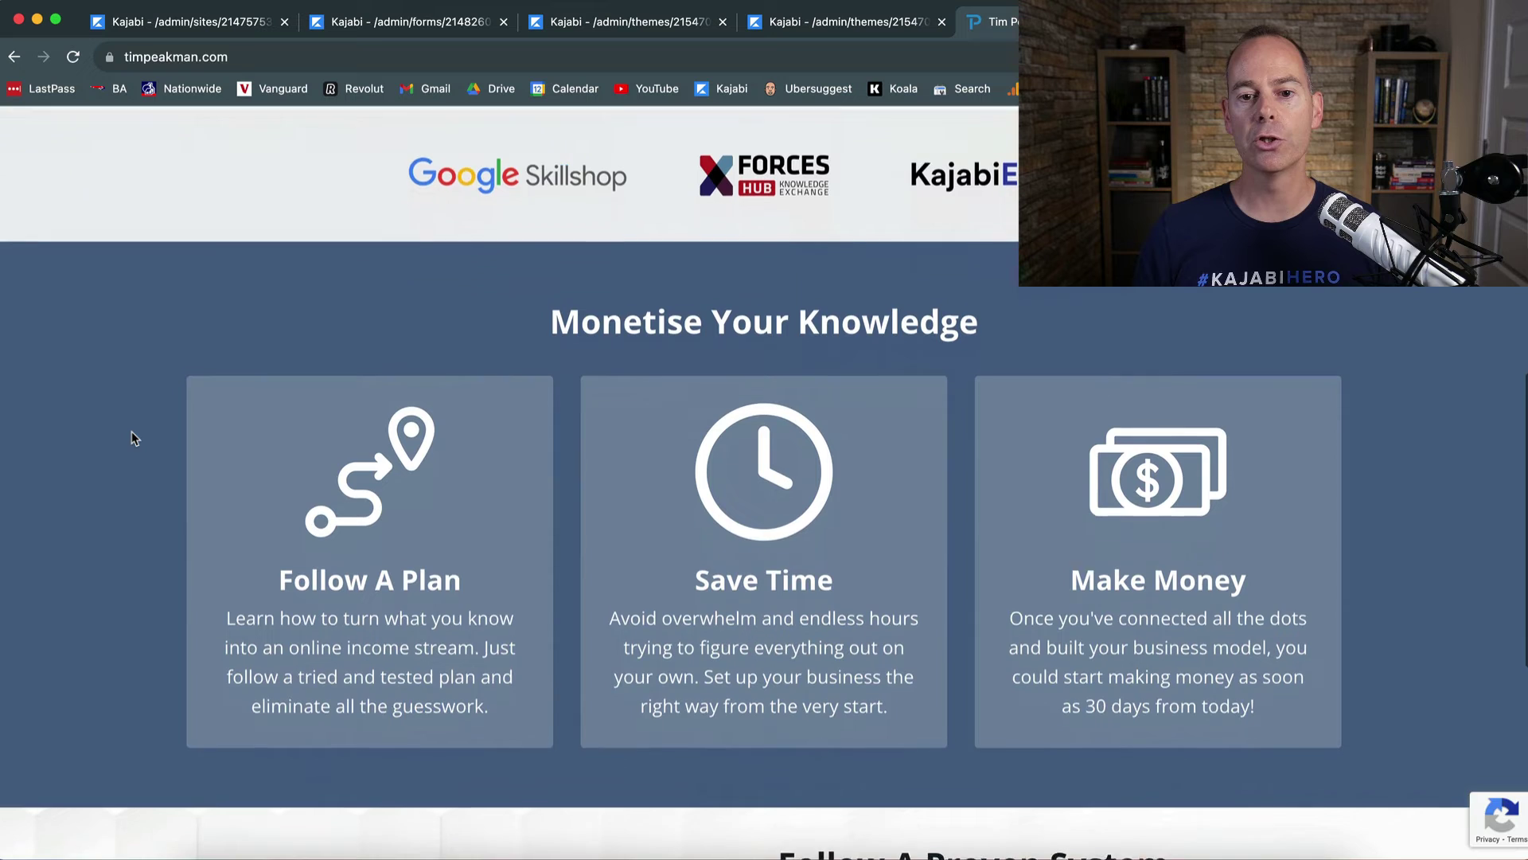
pyautogui.scroll(10, 133, 438)
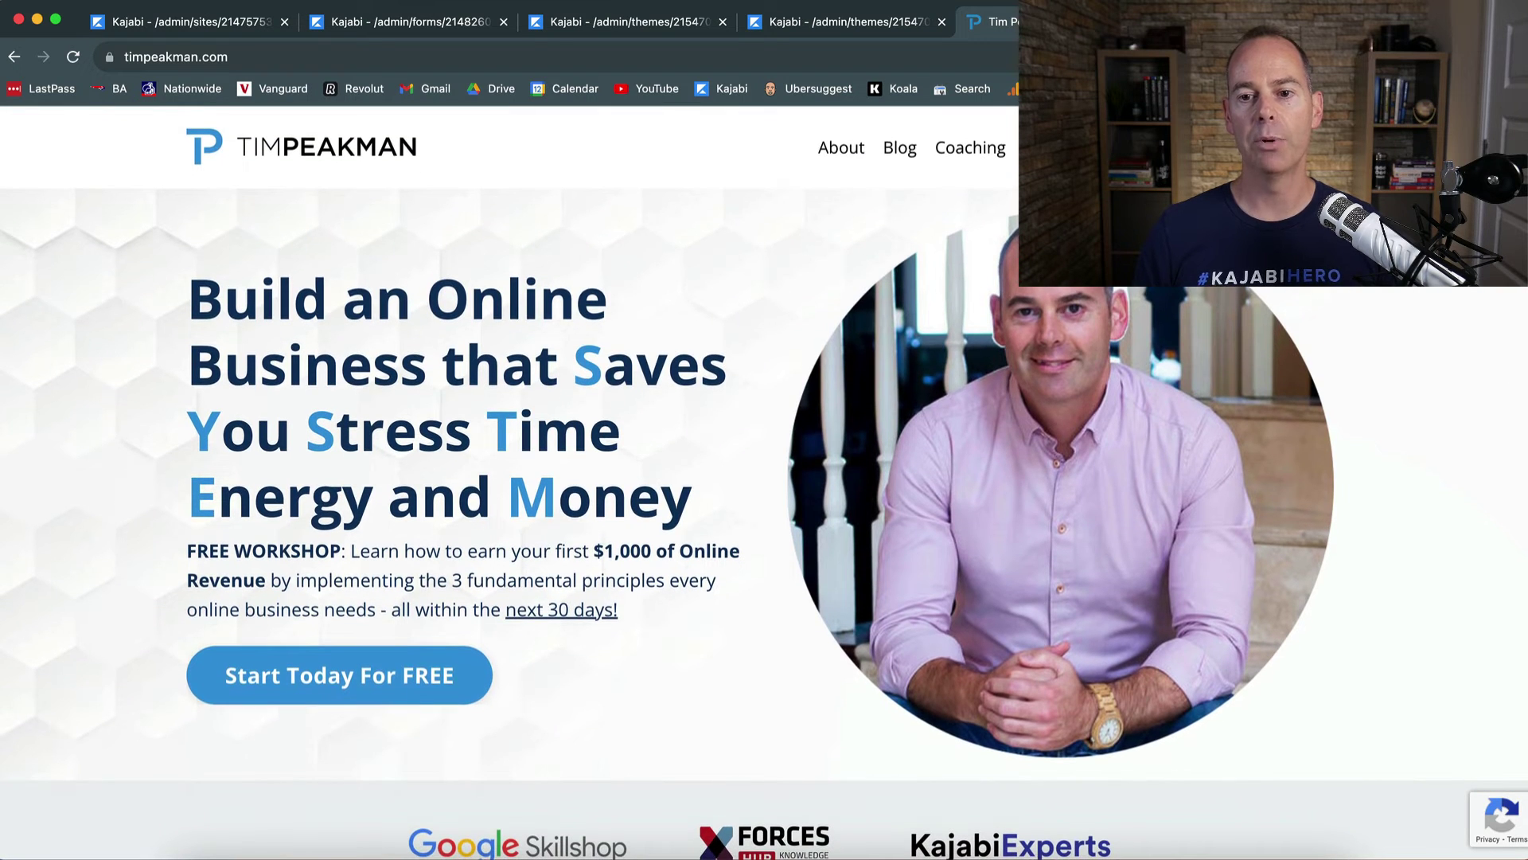
pyautogui.press('super+r')
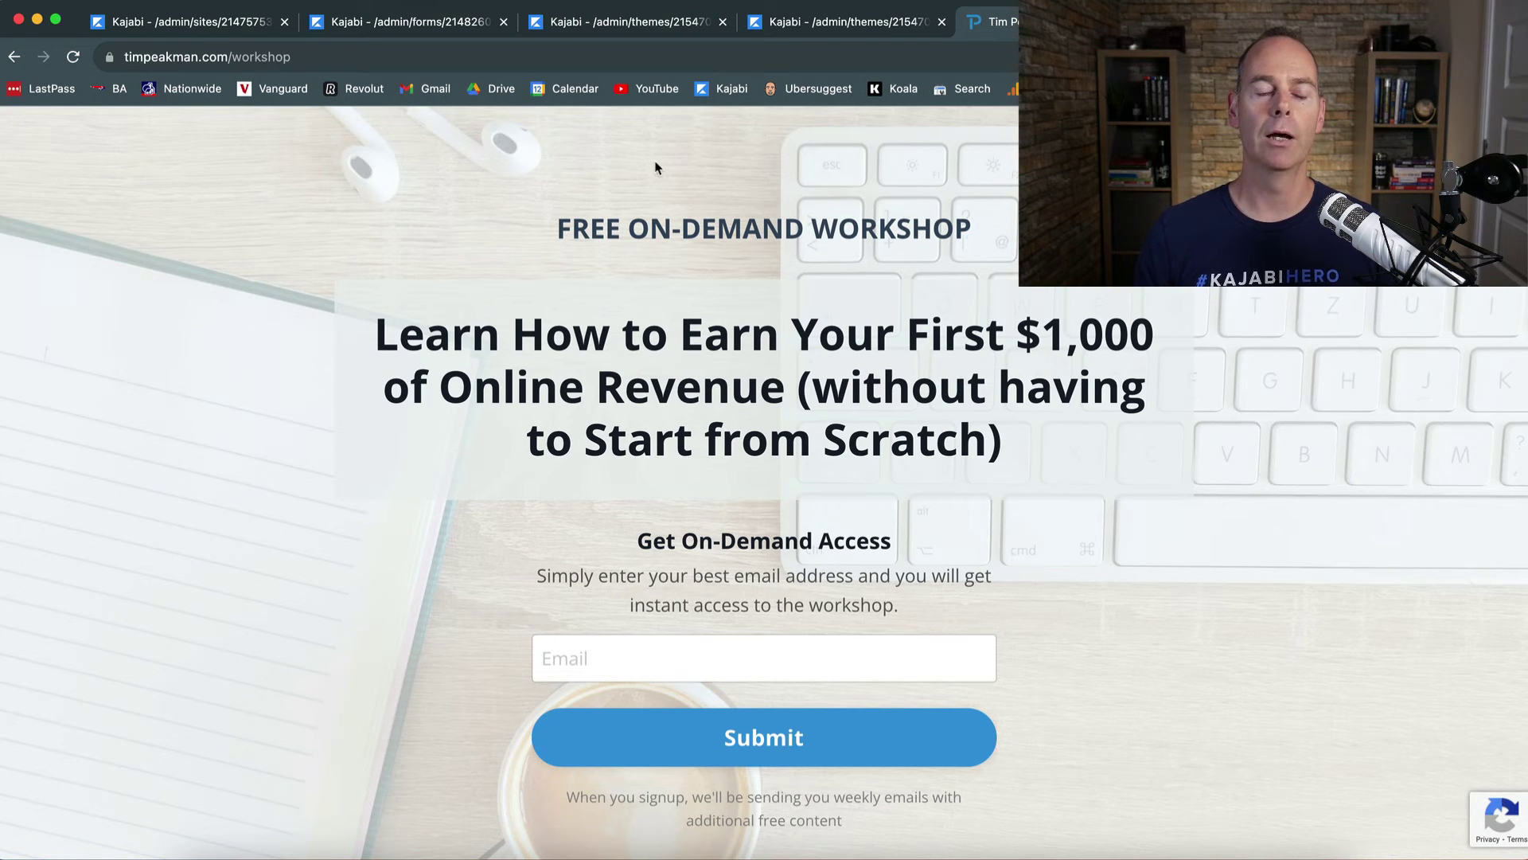
pyautogui.click(14, 58)
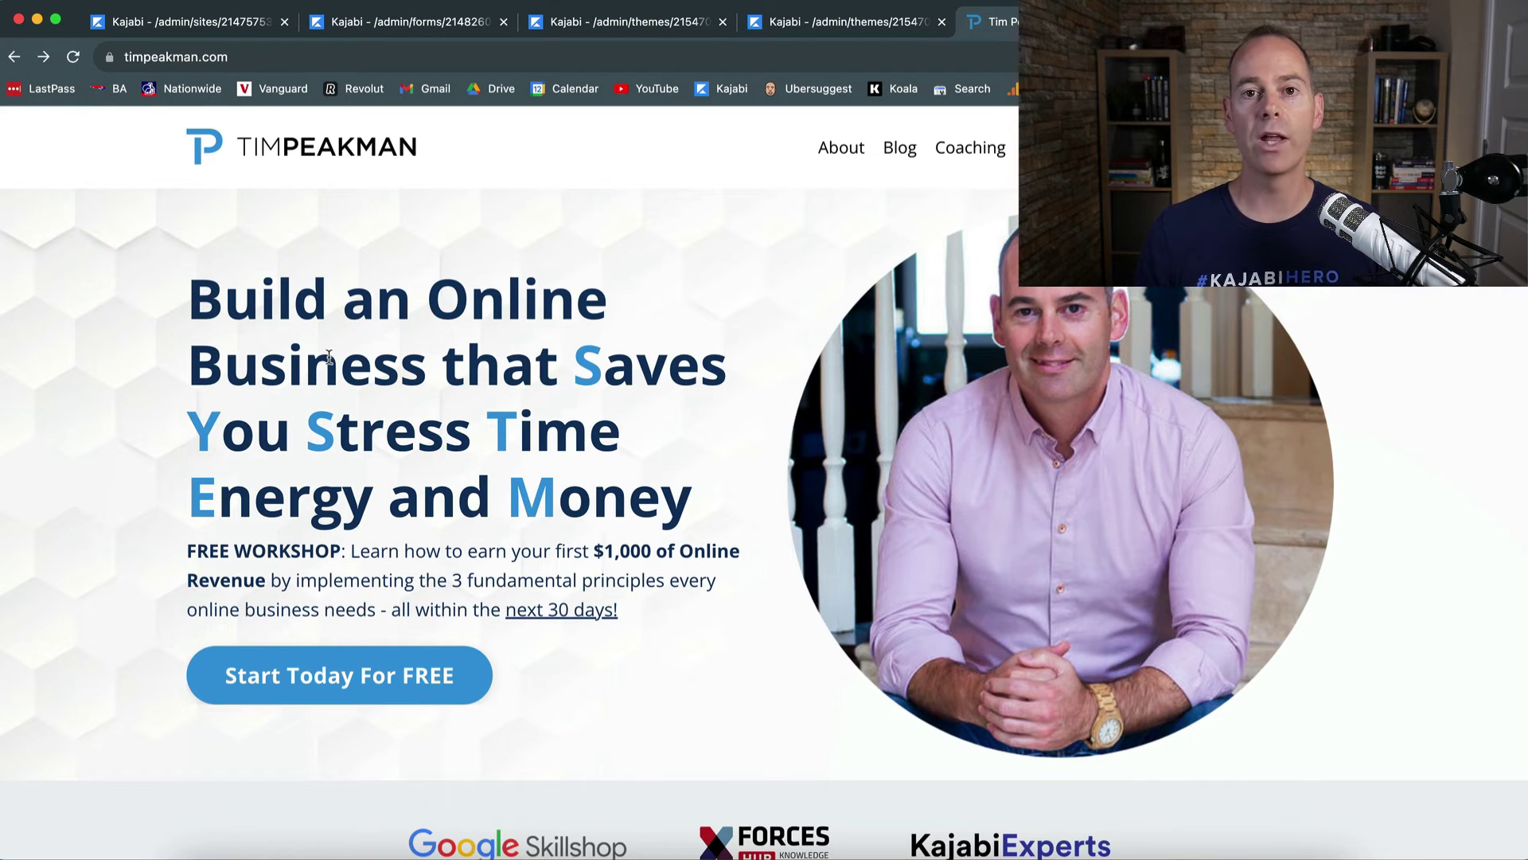